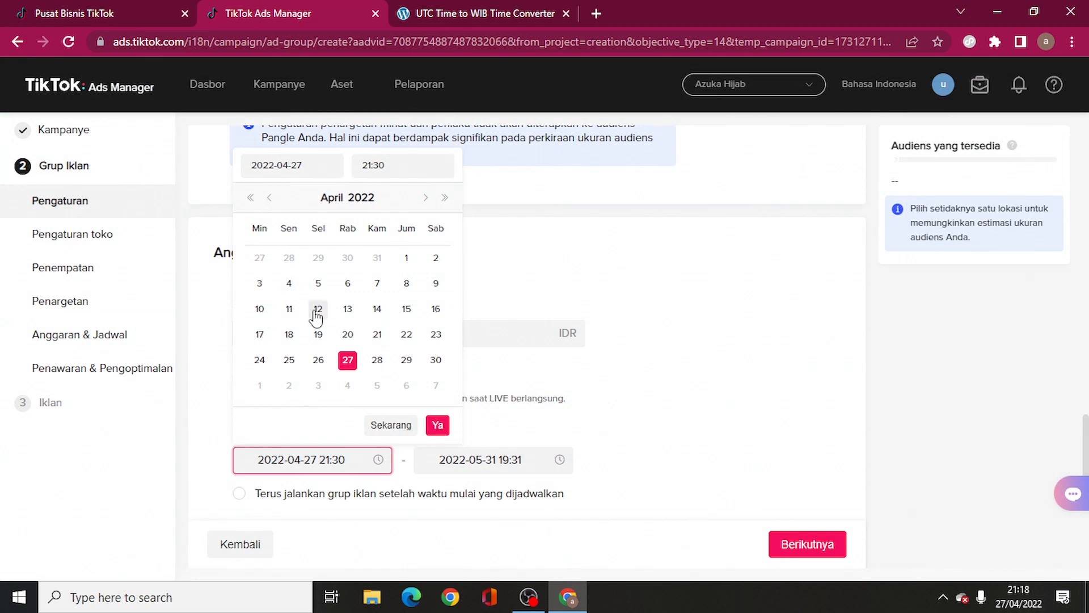
# - Set the ad group's scheduled start time to 14:30 on 2022-04-27
pyautogui.click(397, 165)
pyautogui.write('14:30')
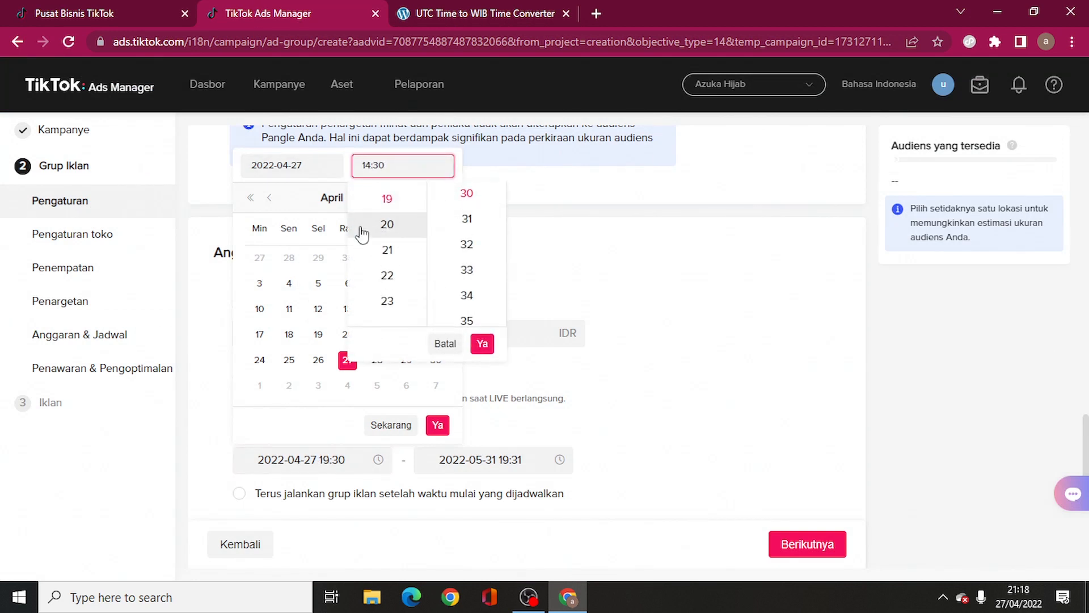
pyautogui.click(482, 343)
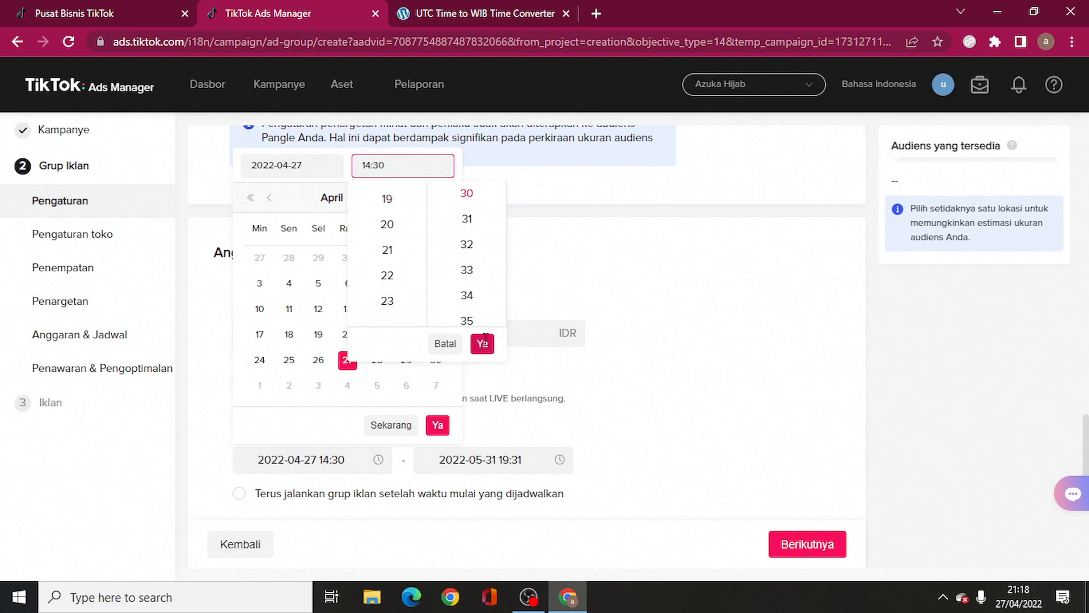
pyautogui.click(448, 430)
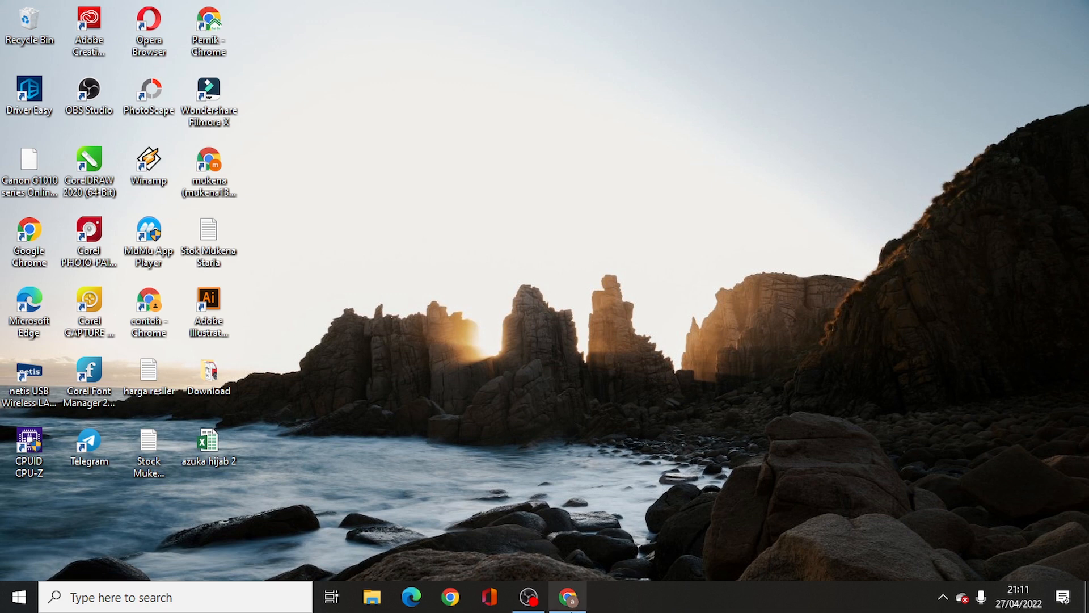
# - Switch to TikTok Ads Manager in Chrome and examine the cost, click, view and conversion metrics of the active campaigns
pyautogui.click(568, 596)
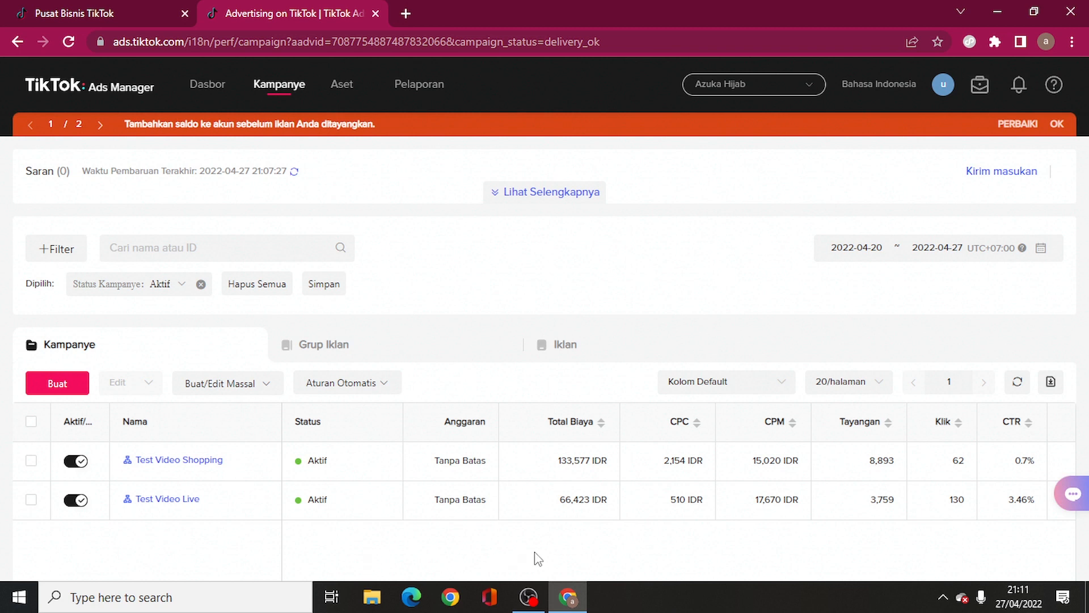
pyautogui.hscroll(5, 538, 559)
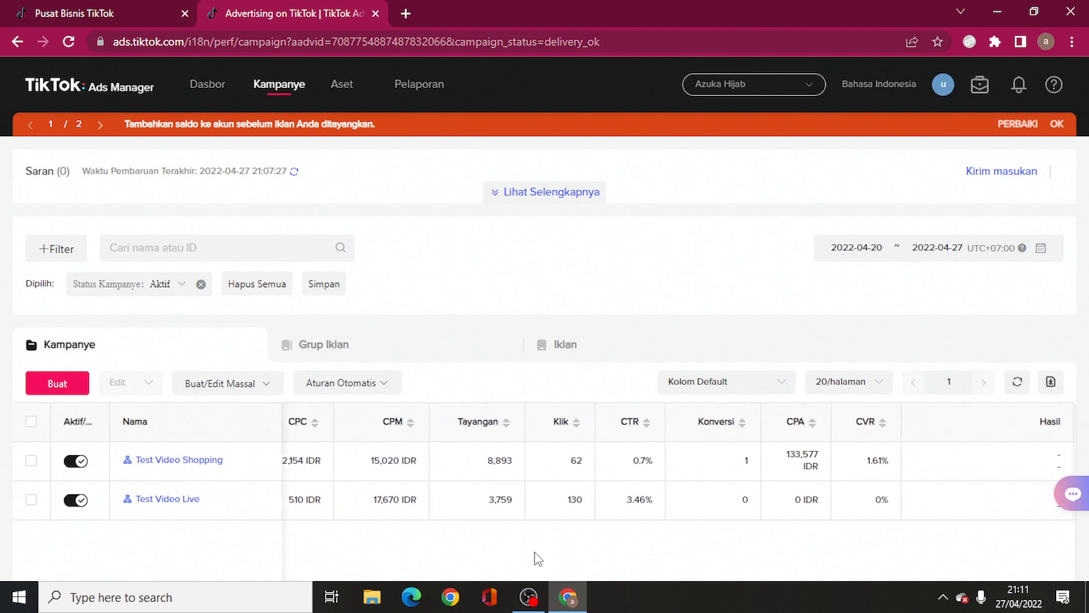
pyautogui.hscroll(-5, 538, 558)
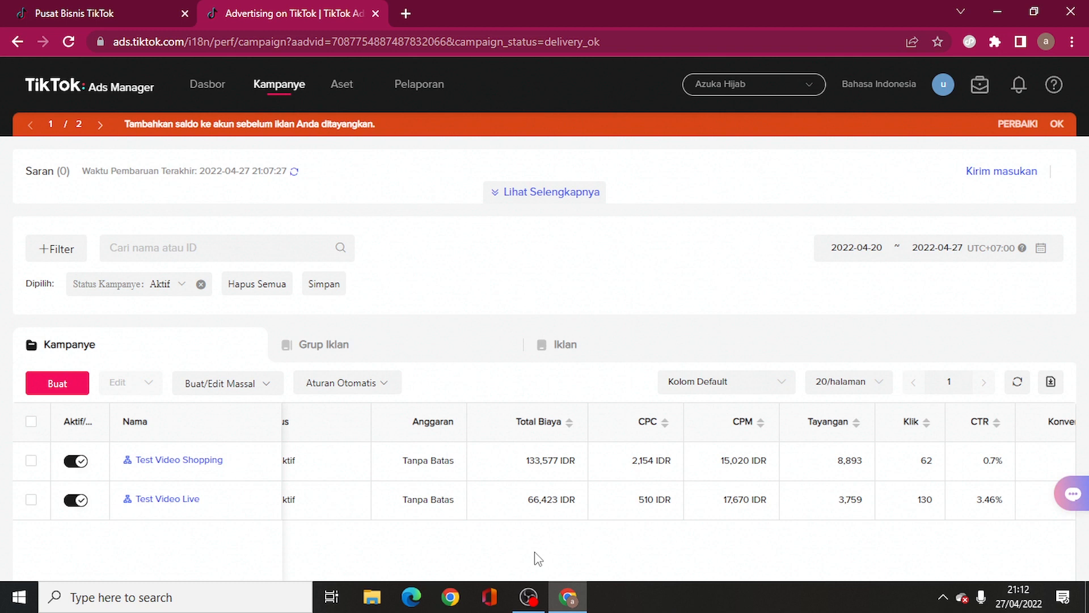
pyautogui.hscroll(3, 538, 559)
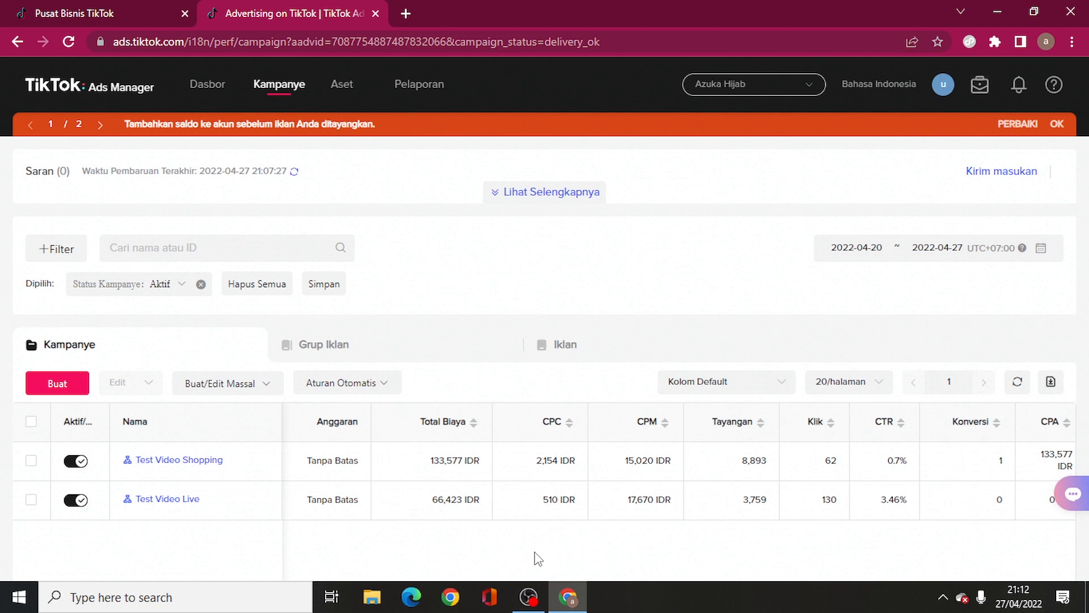
pyautogui.hscroll(1, 538, 559)
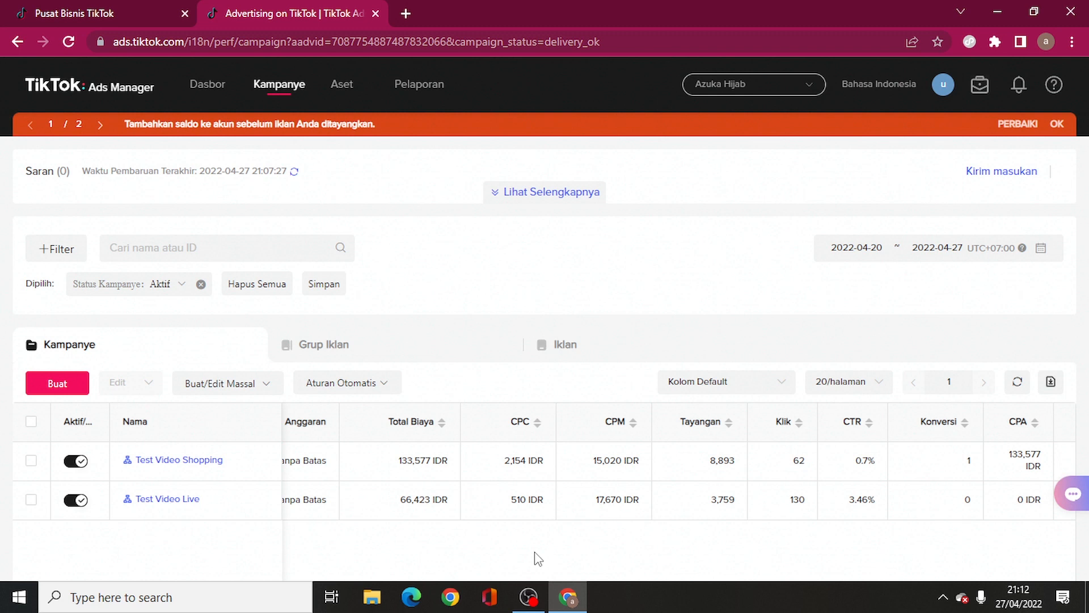
pyautogui.hscroll(-5, 538, 559)
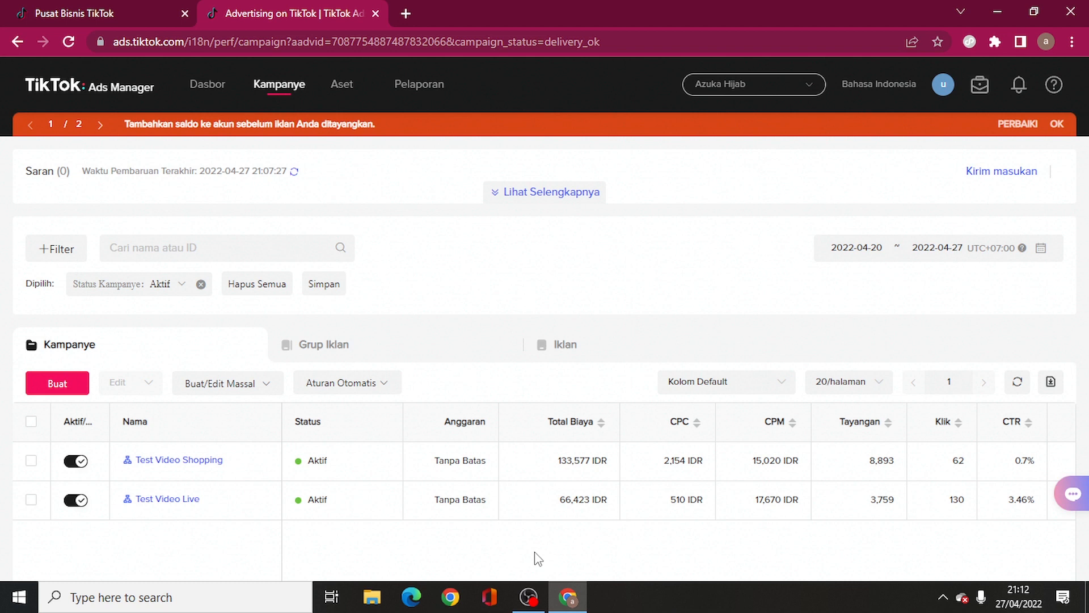
pyautogui.hscroll(3, 538, 559)
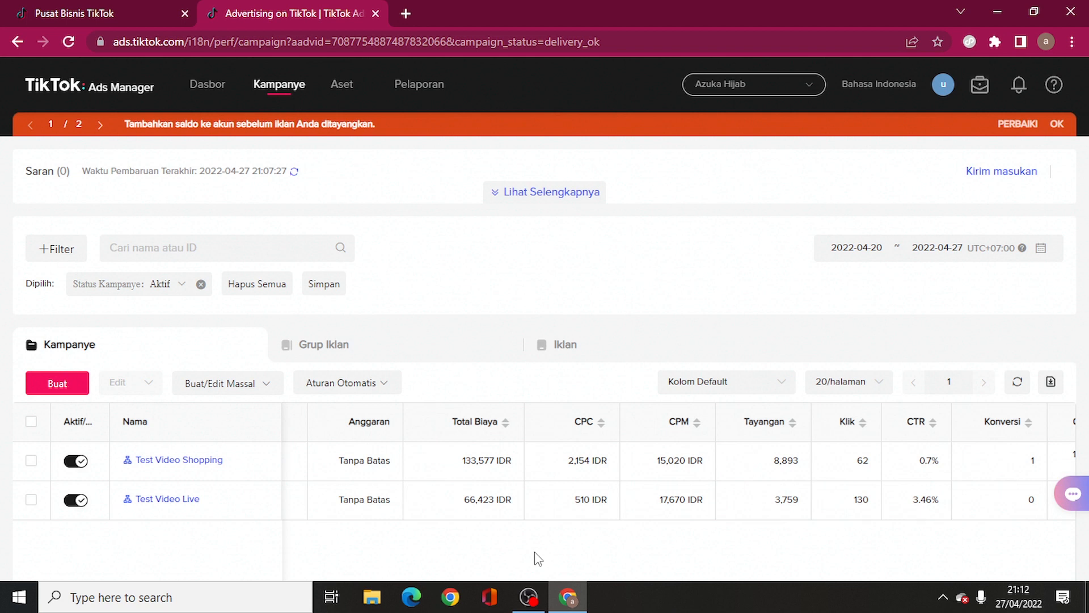
pyautogui.hscroll(1, 539, 559)
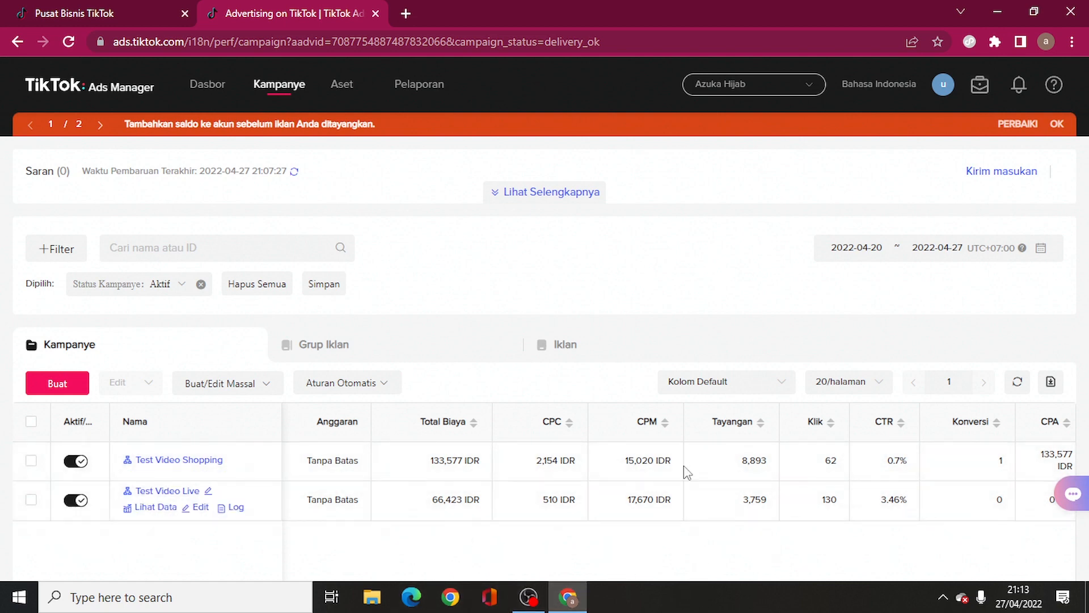
# - Review the cost and views trend in the Pusat Bisnis overview alongside the Ads Manager campaign list
pyautogui.click(74, 13)
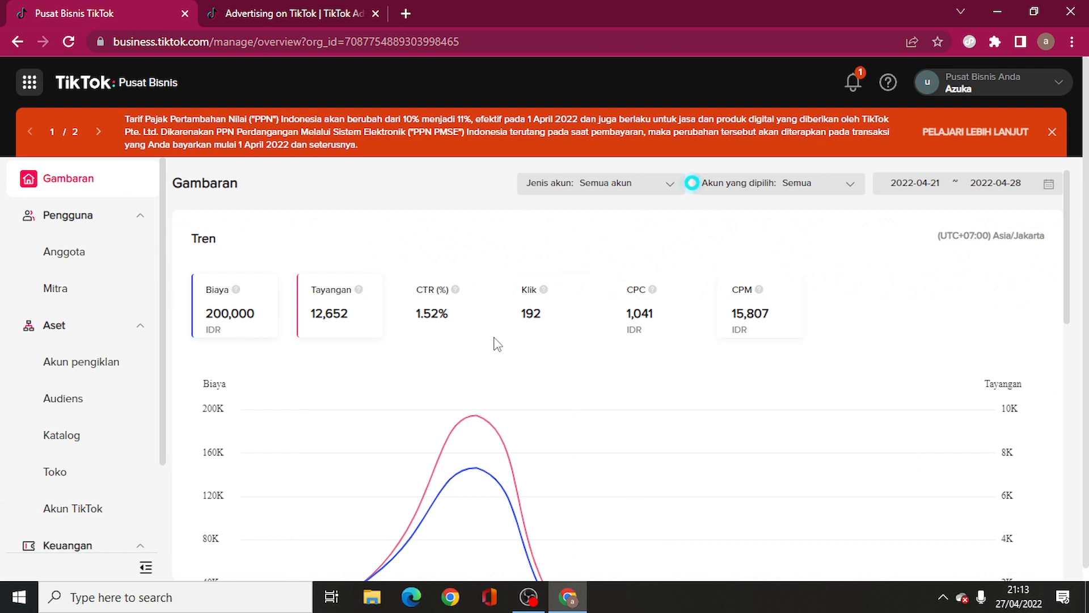
pyautogui.scroll(-2, 499, 389)
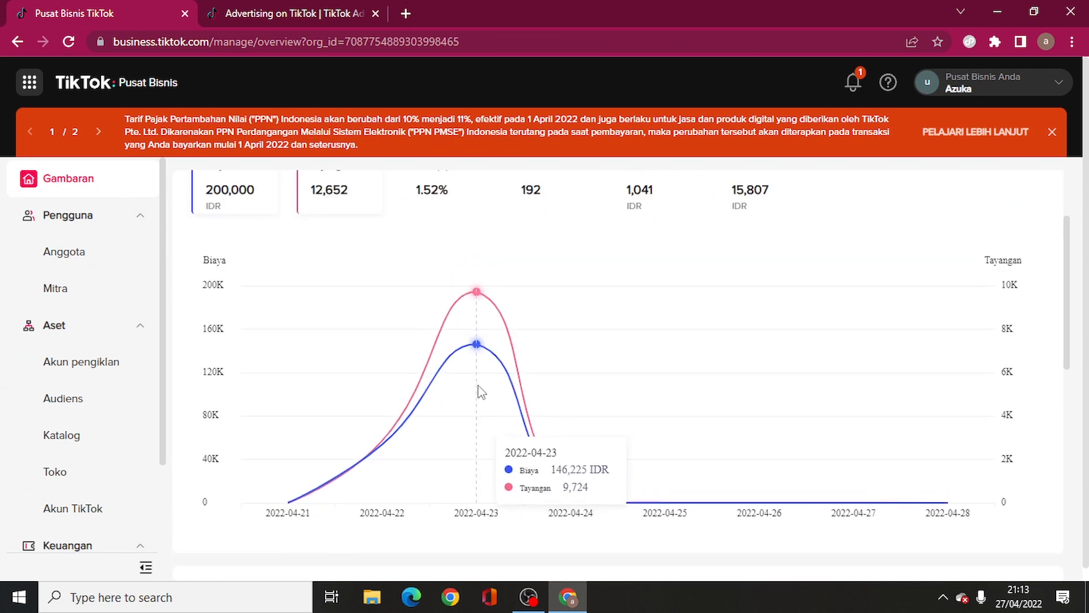
pyautogui.scroll(2, 479, 392)
pyautogui.click(295, 12)
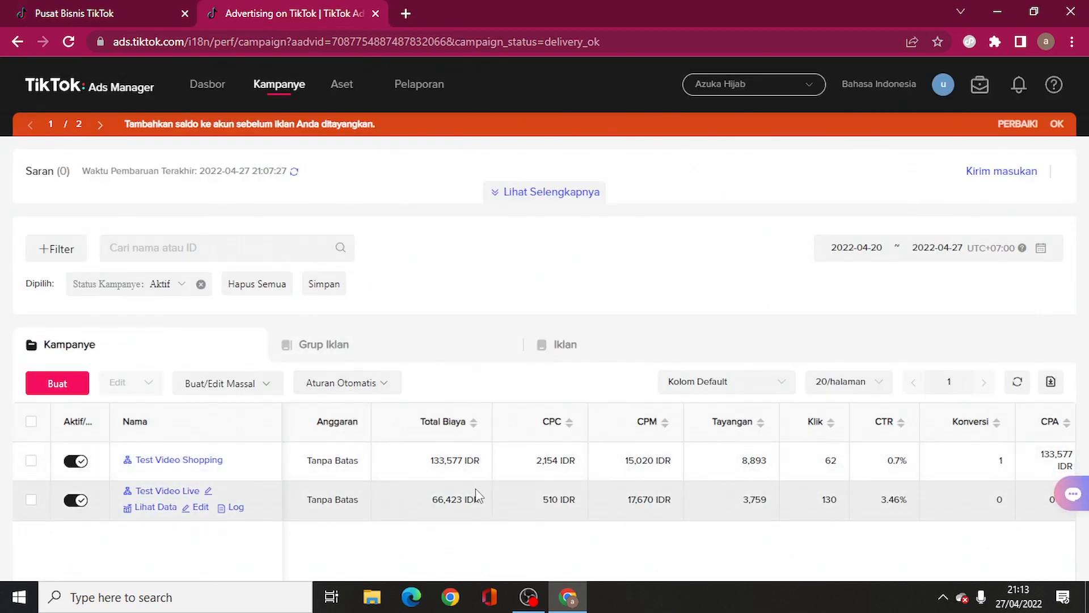
pyautogui.click(96, 16)
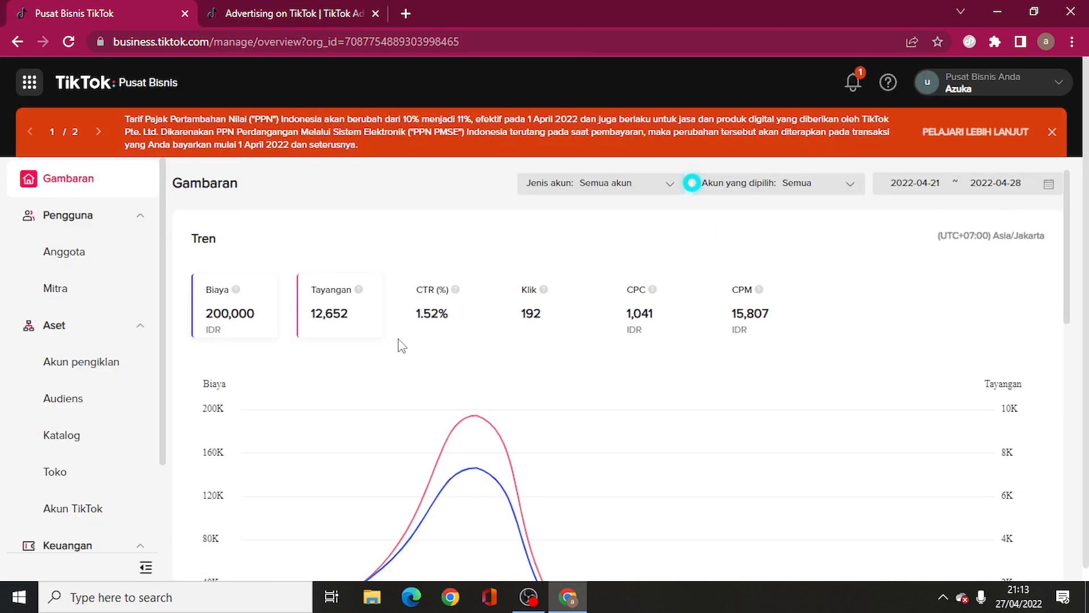
pyautogui.click(292, 12)
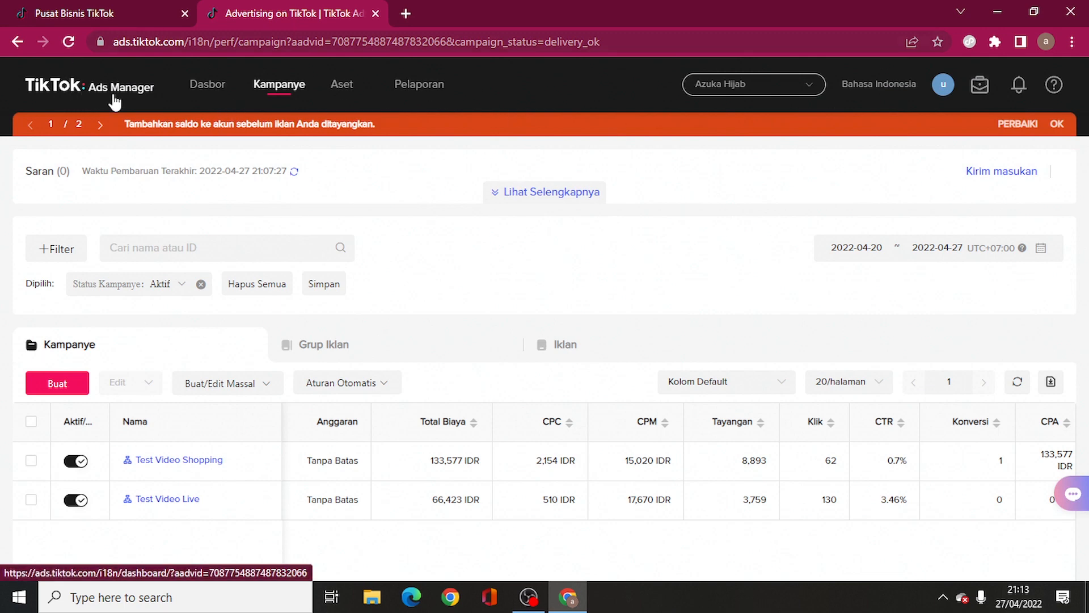
# - Open the Pembayaran page in Pusat Bisnis and check the account balance
pyautogui.click(61, 6)
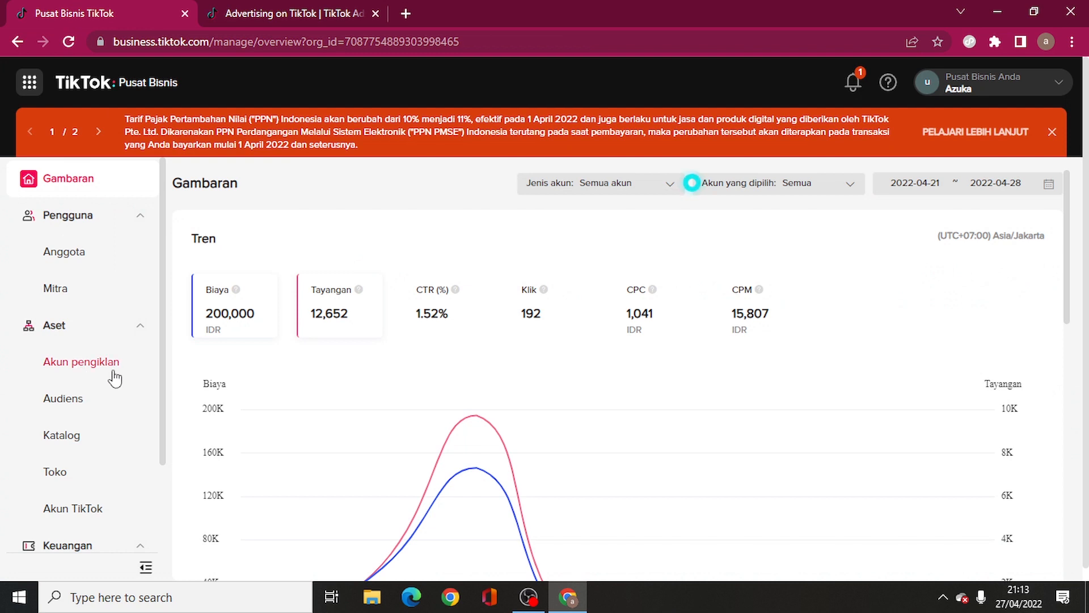
pyautogui.scroll(-3, 132, 369)
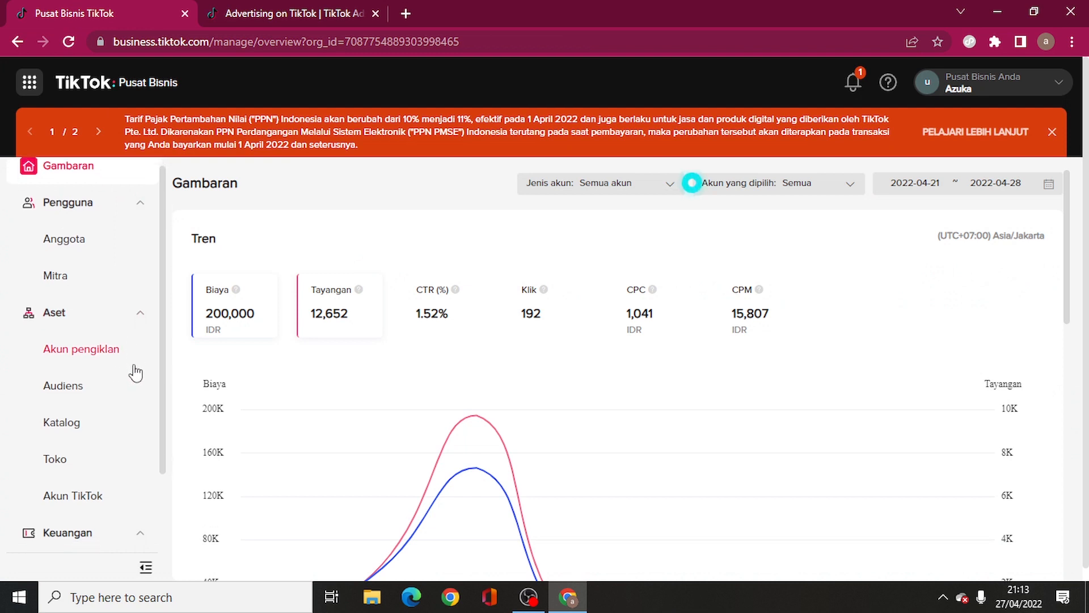
pyautogui.scroll(-3, 64, 472)
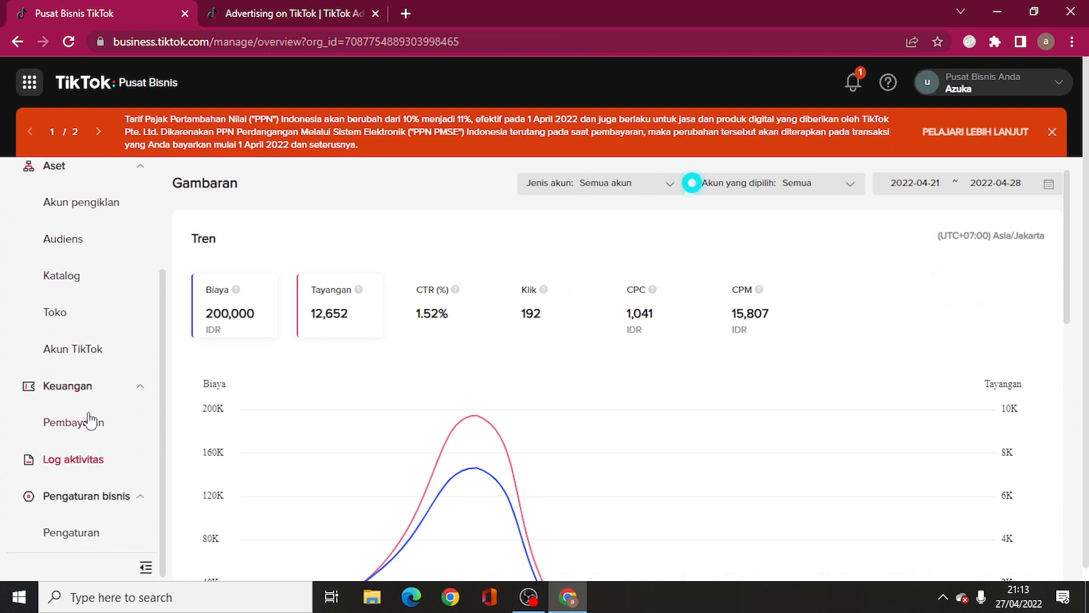
pyautogui.click(73, 424)
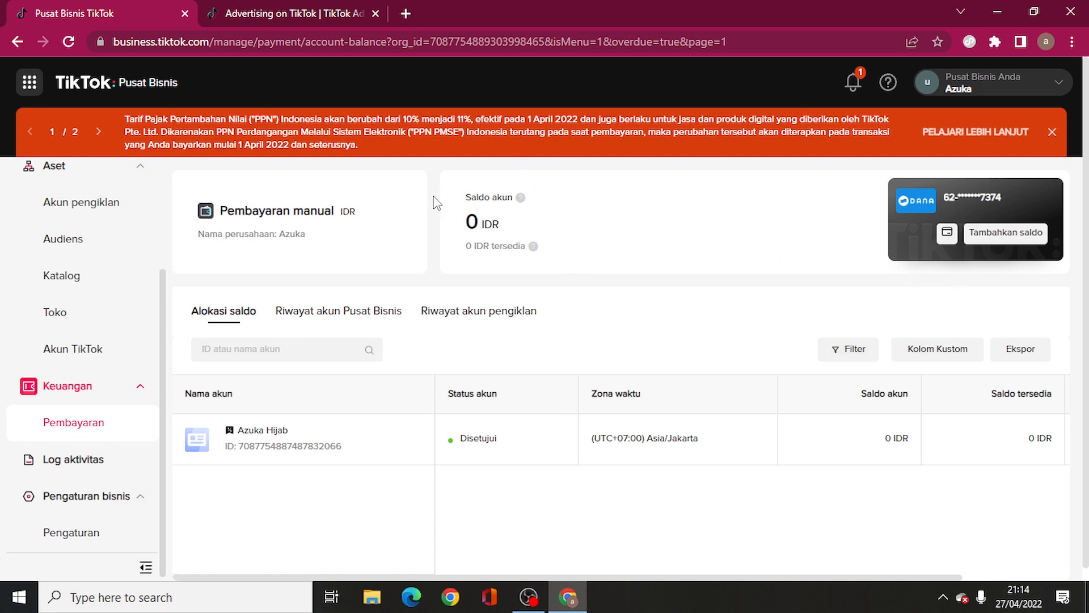
pyautogui.doubleClick(472, 222)
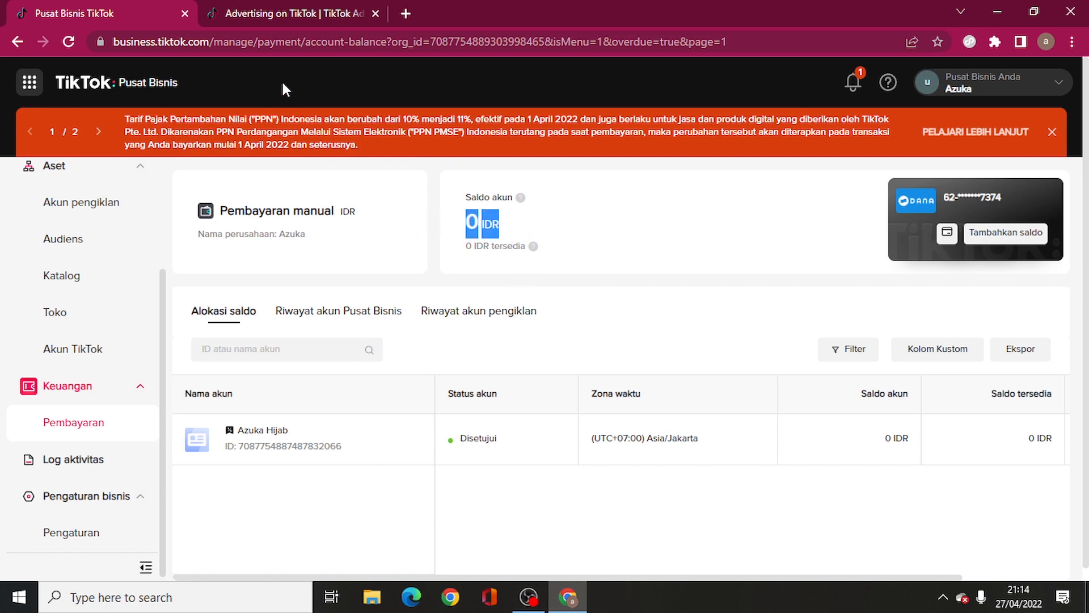
# - Return to Ads Manager and start a new campaign from scratch with the Shop purchases objective
pyautogui.click(282, 13)
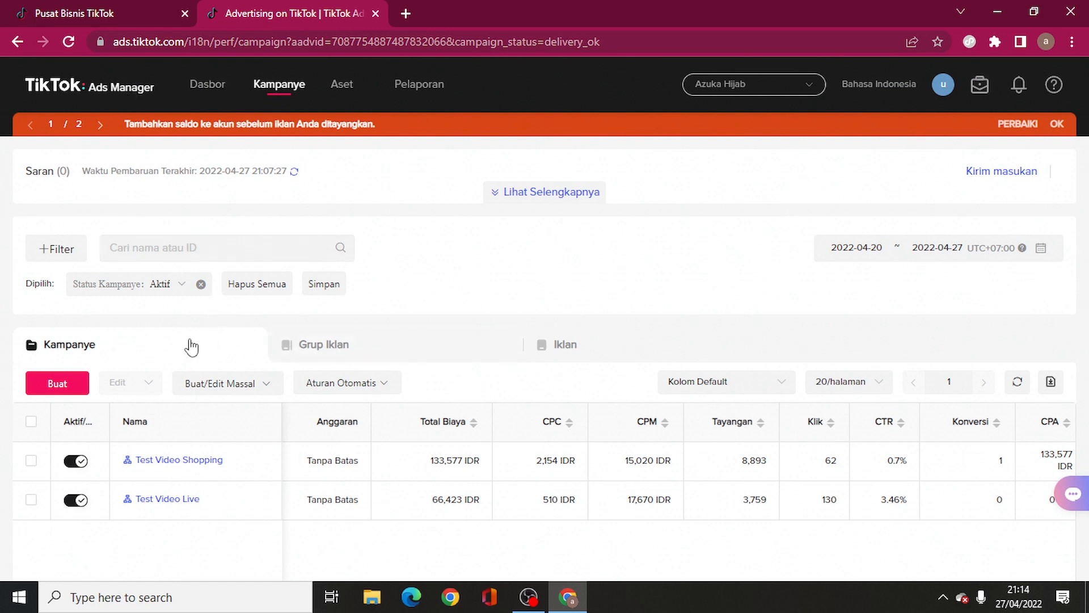
pyautogui.click(76, 384)
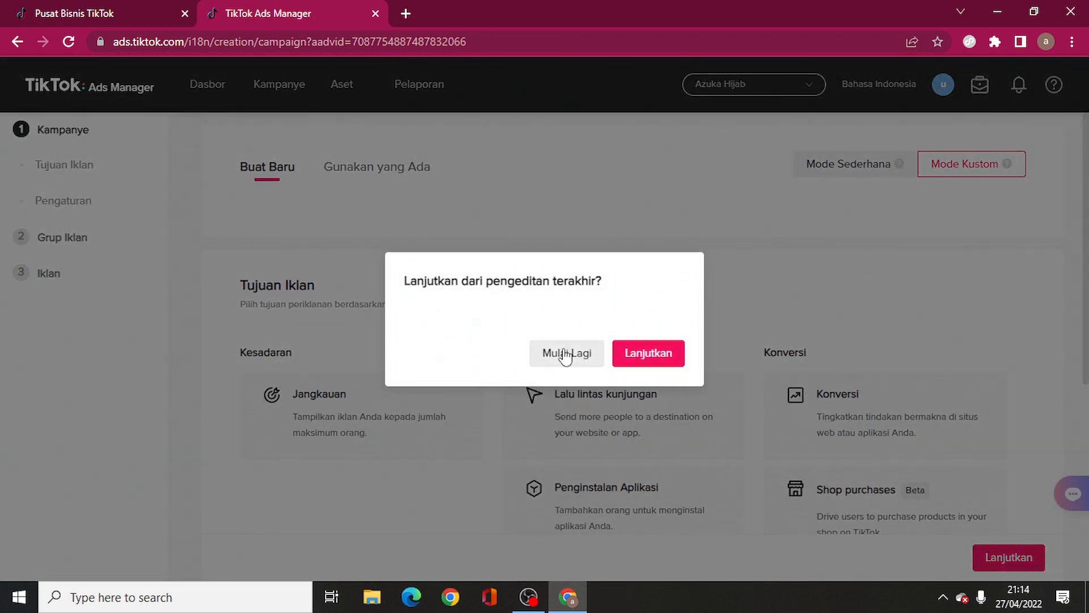
pyautogui.click(565, 354)
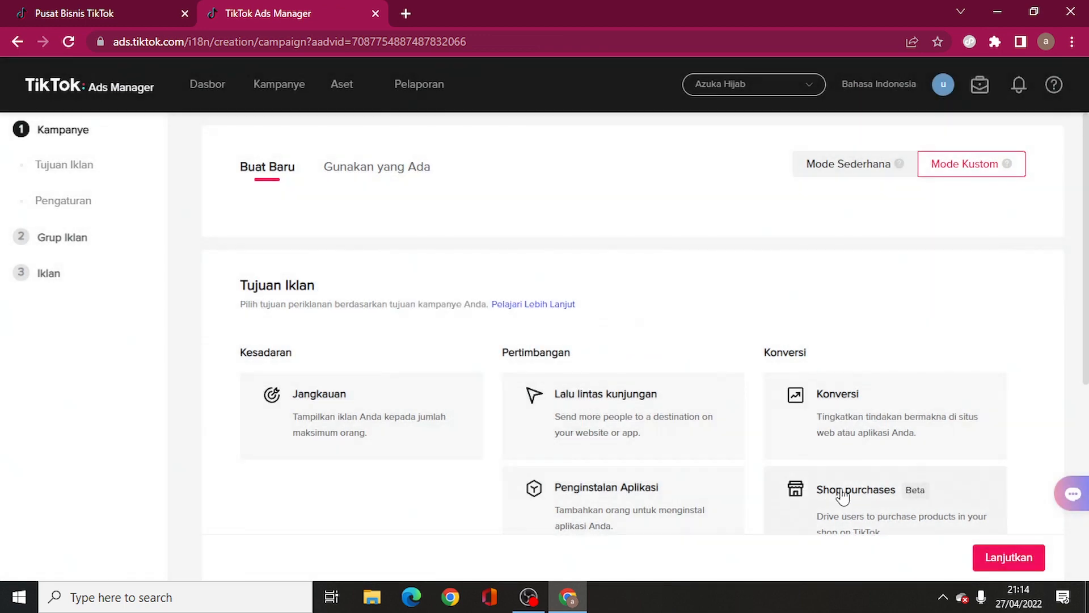
pyautogui.click(844, 494)
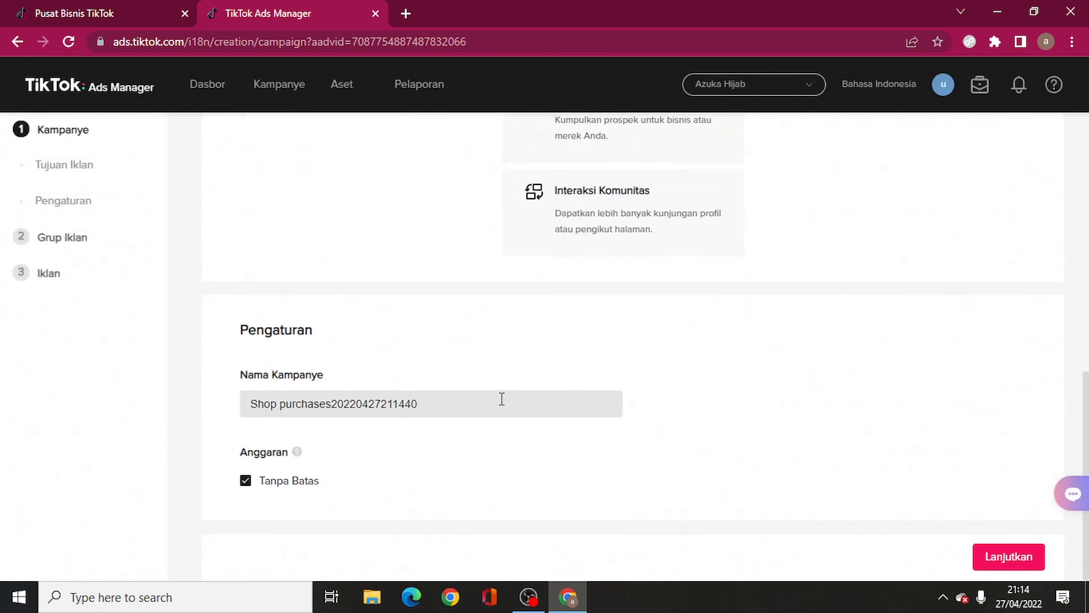
# - Name the campaign "Test Iklan 27" and continue to the ad group settings
pyautogui.moveTo(501, 399); pyautogui.dragTo(247, 399)
pyautogui.write('Test Iklan')
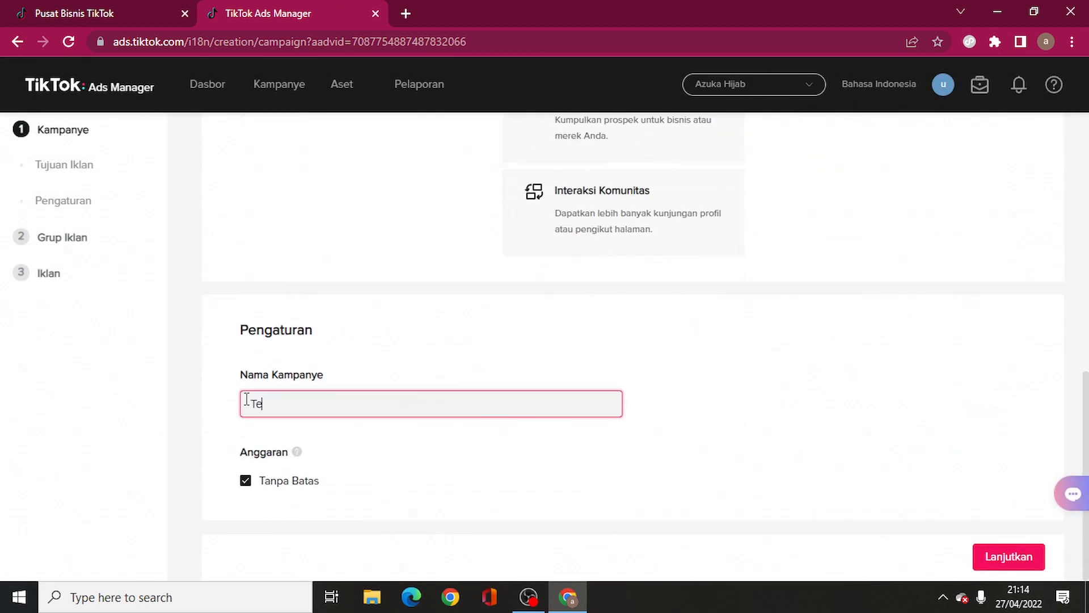
pyautogui.write(' 27')
pyautogui.click(1014, 562)
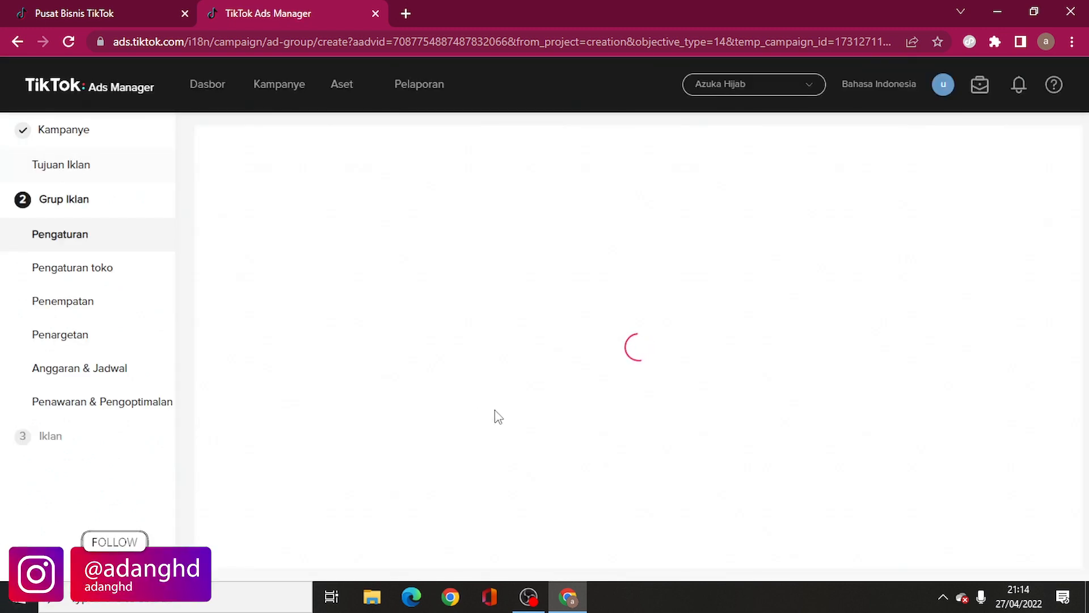
# - Set the ad type to Belanja LIVE and choose the azukahijab account authorised through Pusat Bisnis as the identity
pyautogui.scroll(-3, 476, 420)
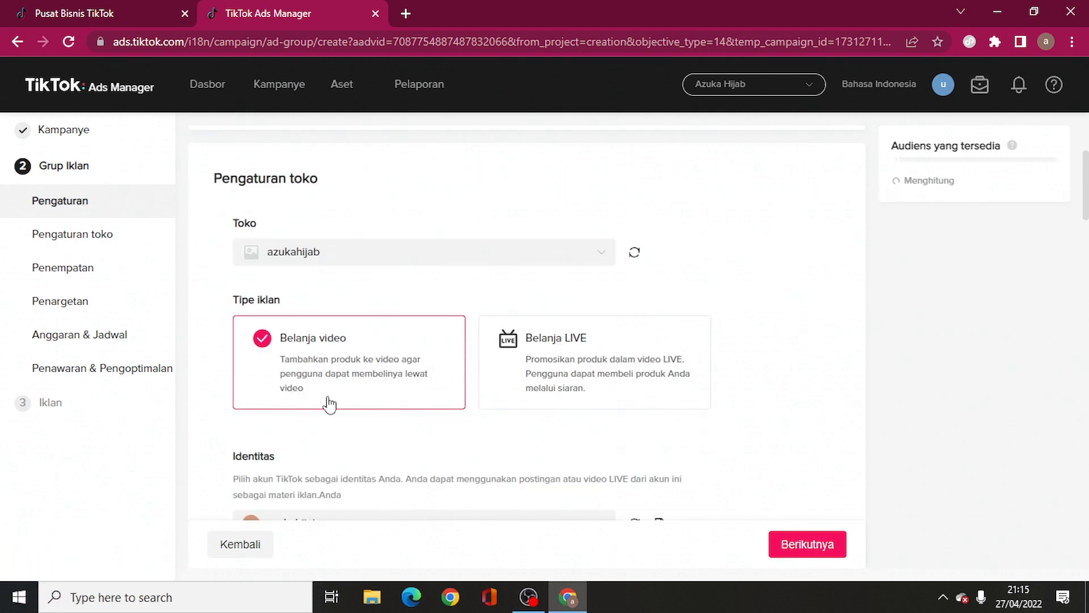
pyautogui.click(576, 376)
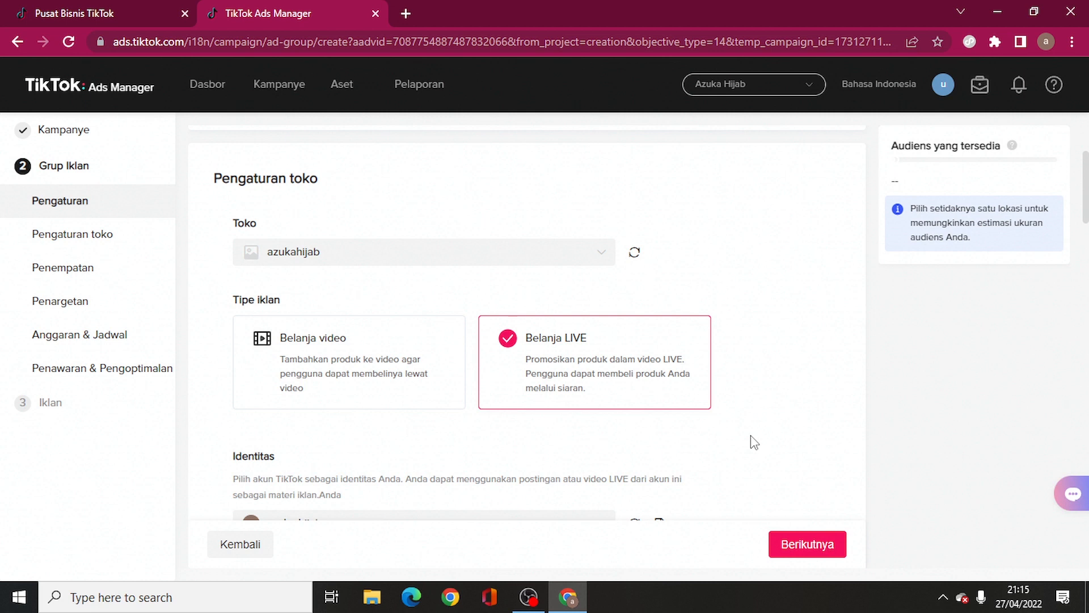
pyautogui.scroll(-3, 533, 463)
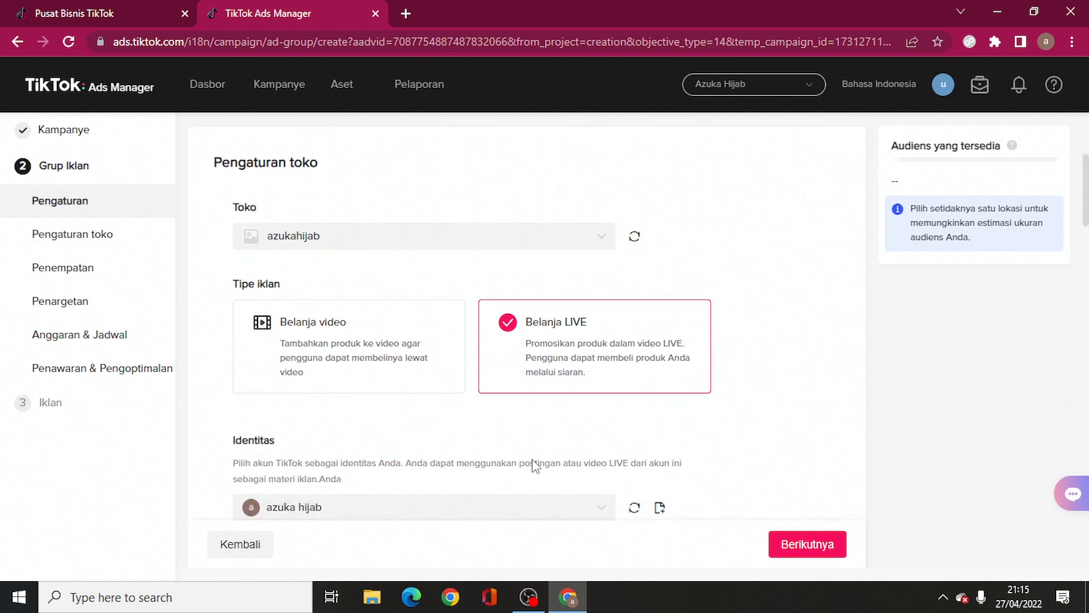
pyautogui.click(310, 380)
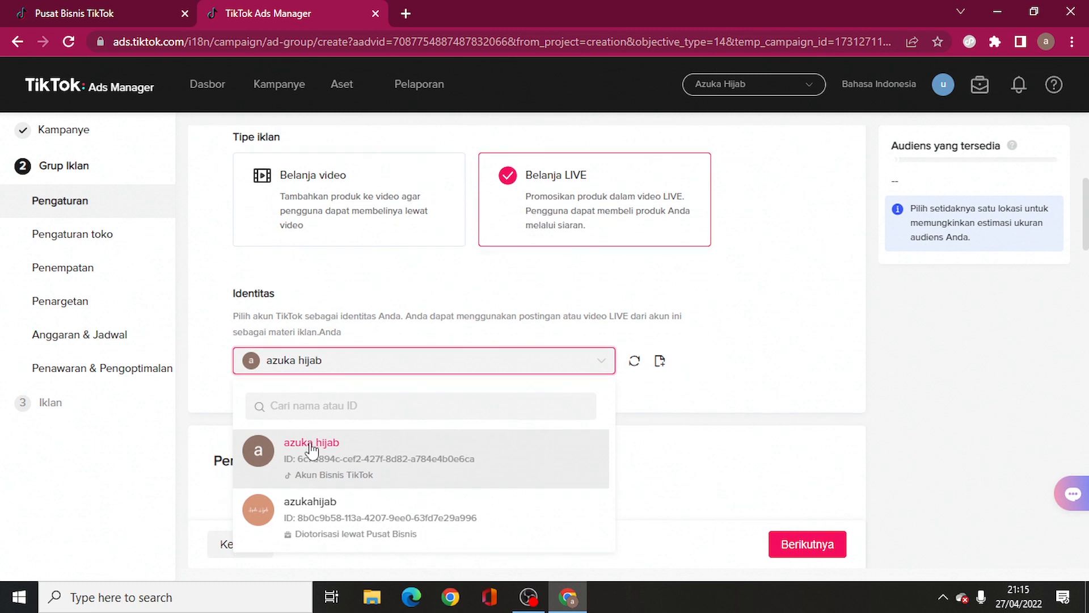
pyautogui.scroll(-2, 318, 448)
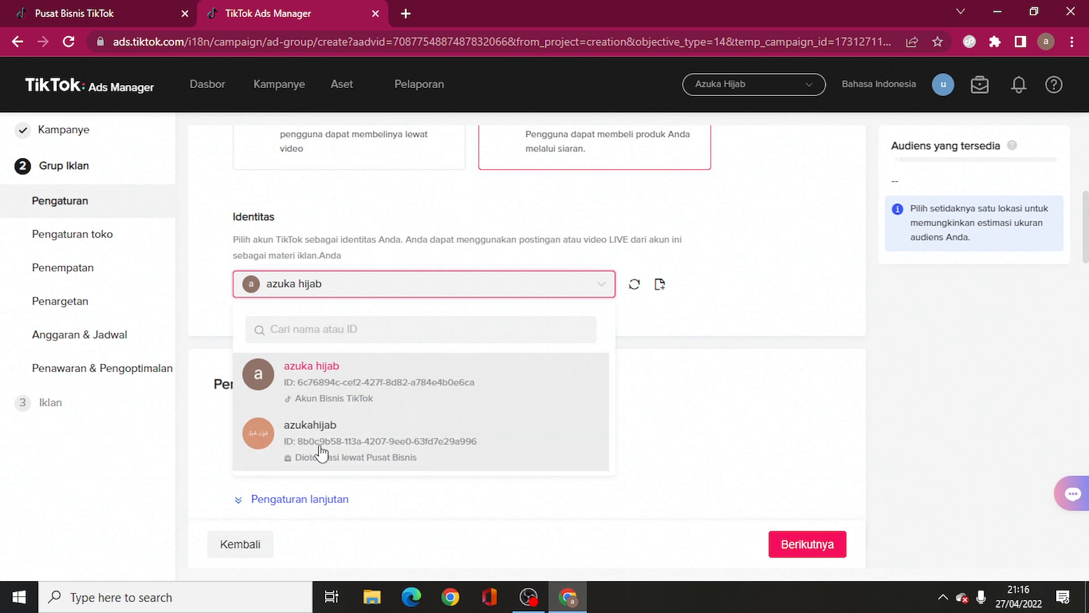
pyautogui.click(353, 446)
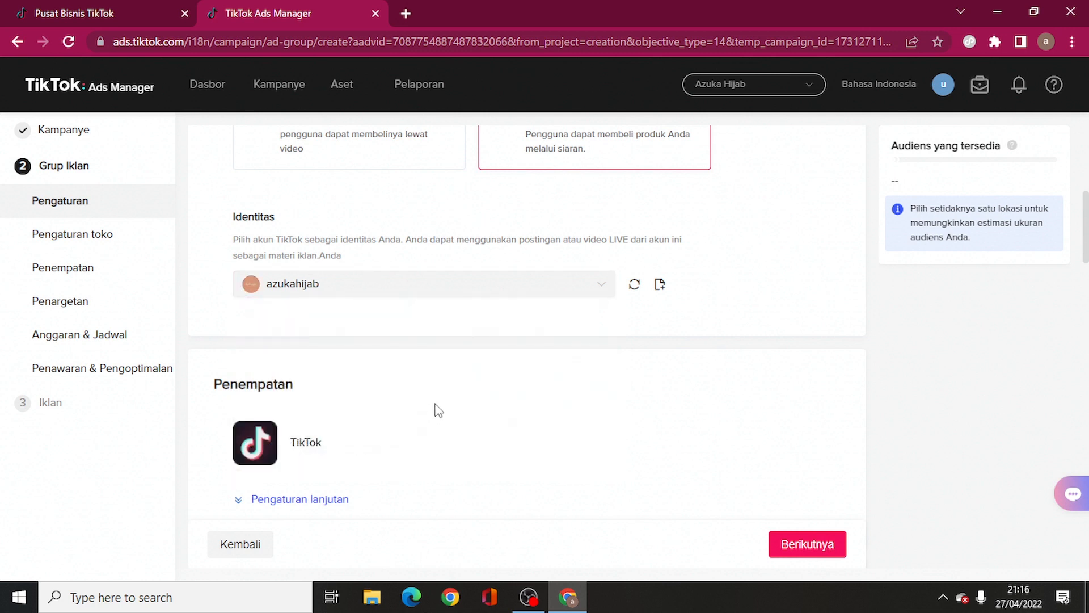
pyautogui.click(423, 292)
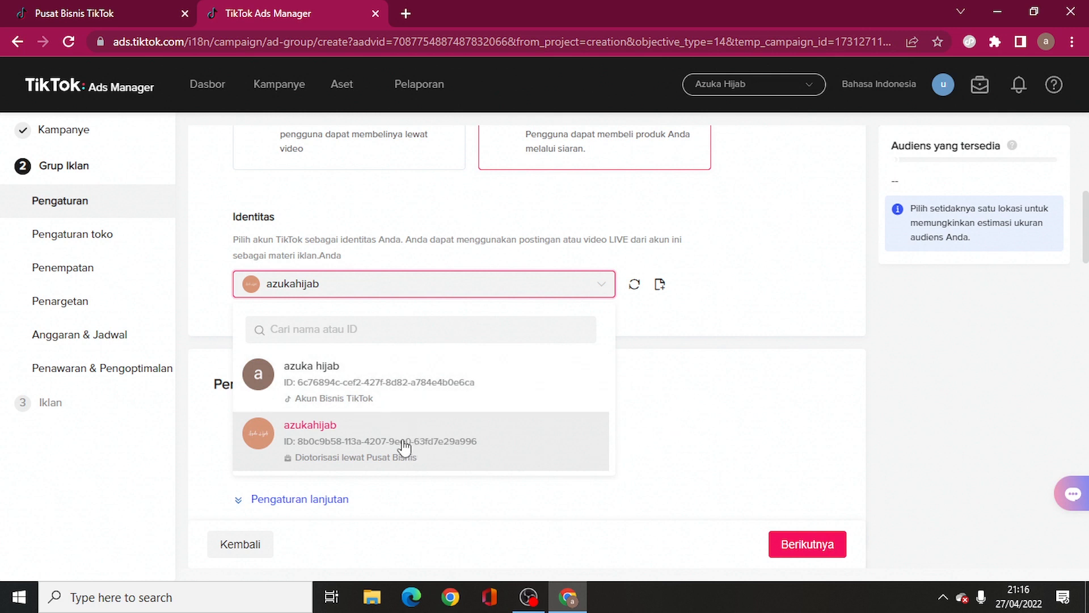
pyautogui.click(662, 391)
pyautogui.scroll(-4, 663, 392)
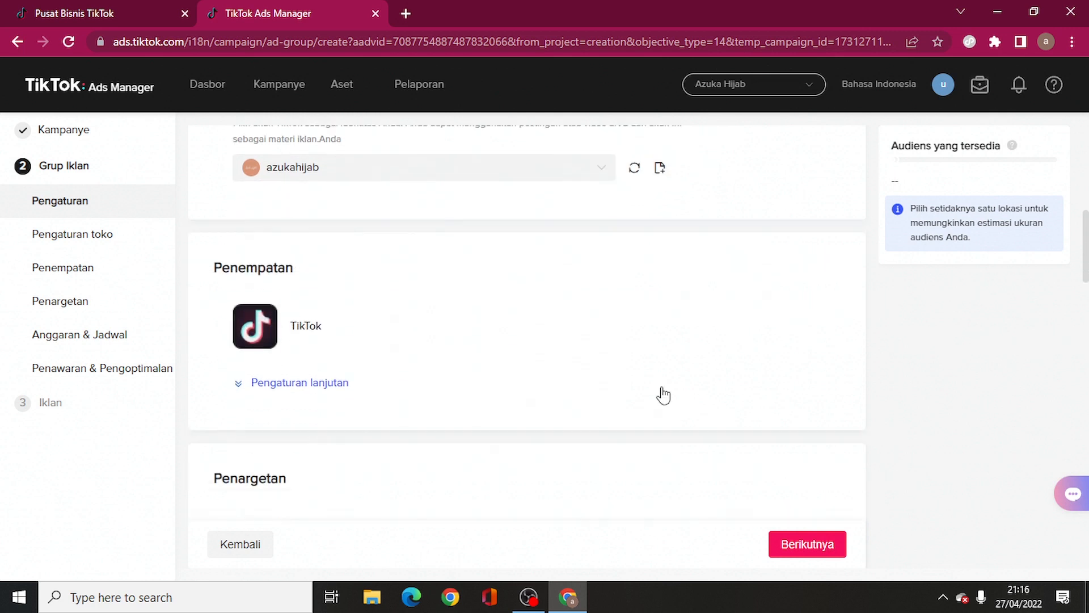
# - Review the ad group's placement, audience, demographic, interest and behaviour targeting, along with its budget and schedule settings
pyautogui.scroll(-1, 647, 377)
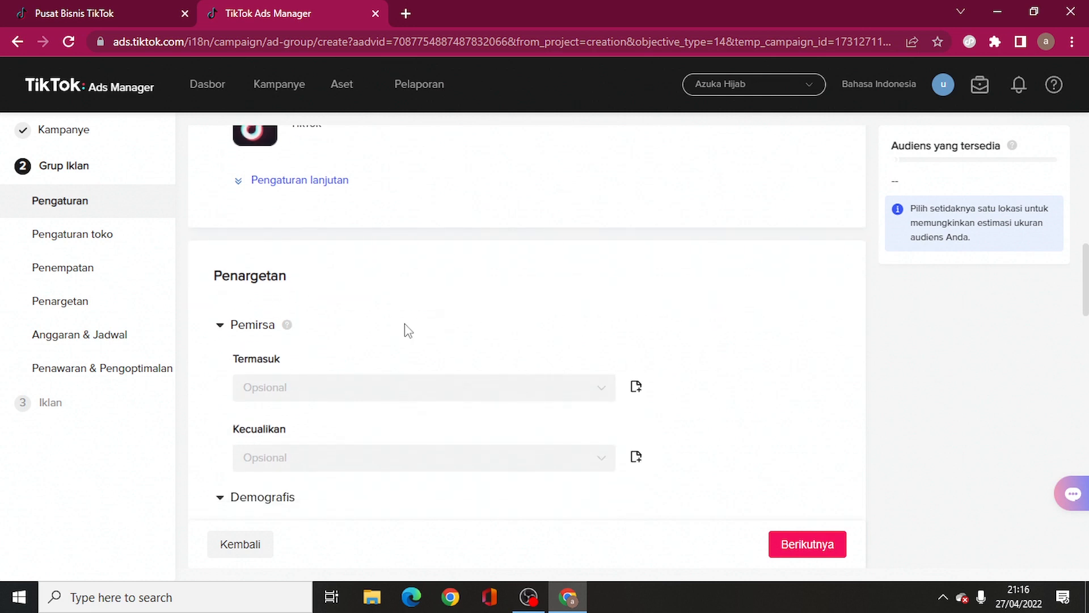
pyautogui.scroll(1, 405, 328)
pyautogui.scroll(-2, 405, 327)
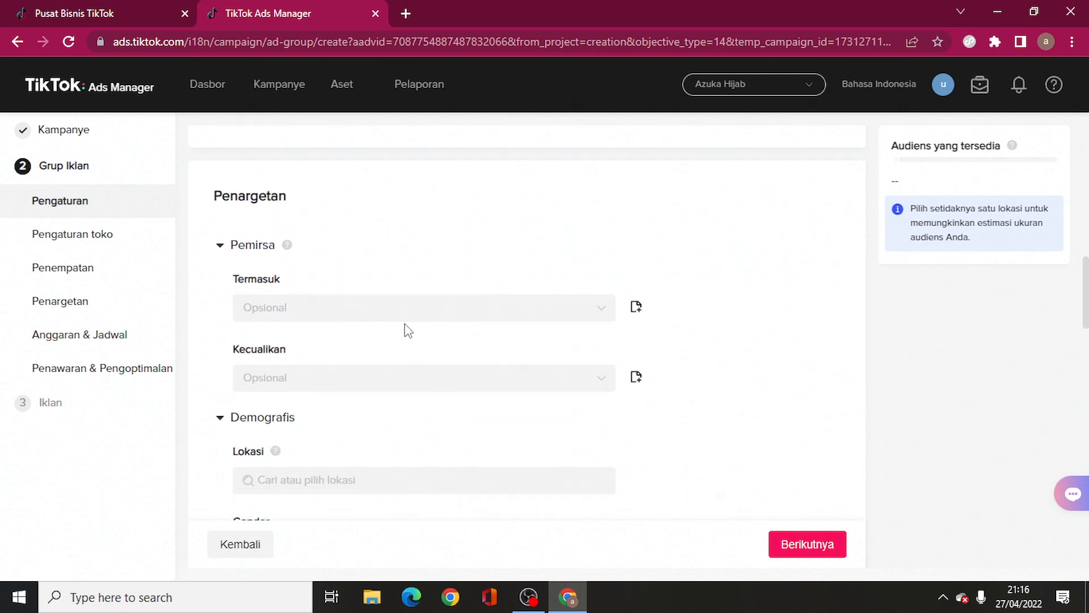
pyautogui.scroll(-2, 408, 331)
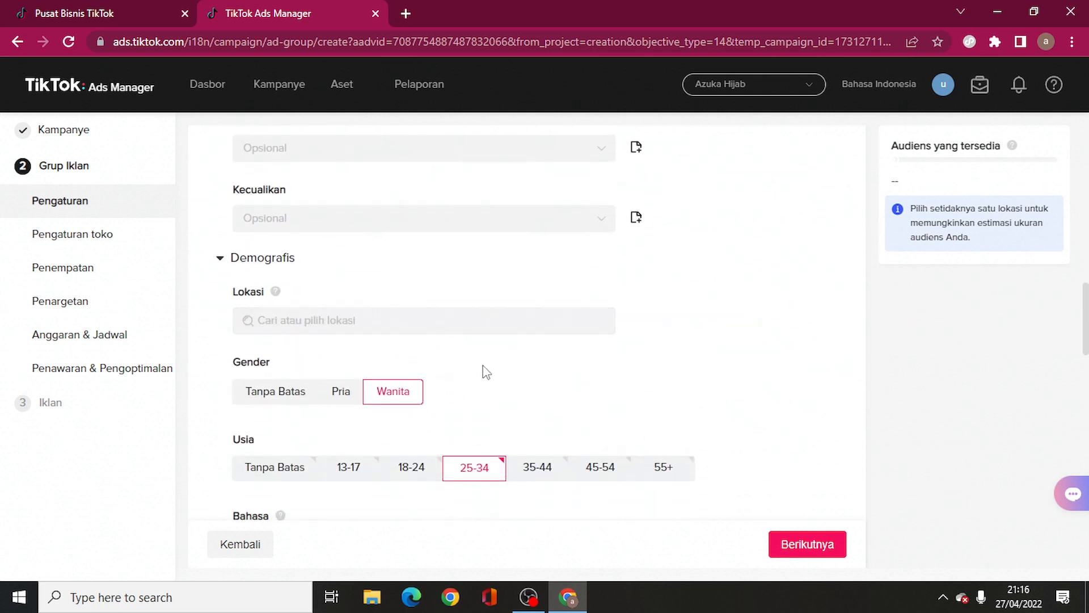
pyautogui.scroll(-1, 487, 372)
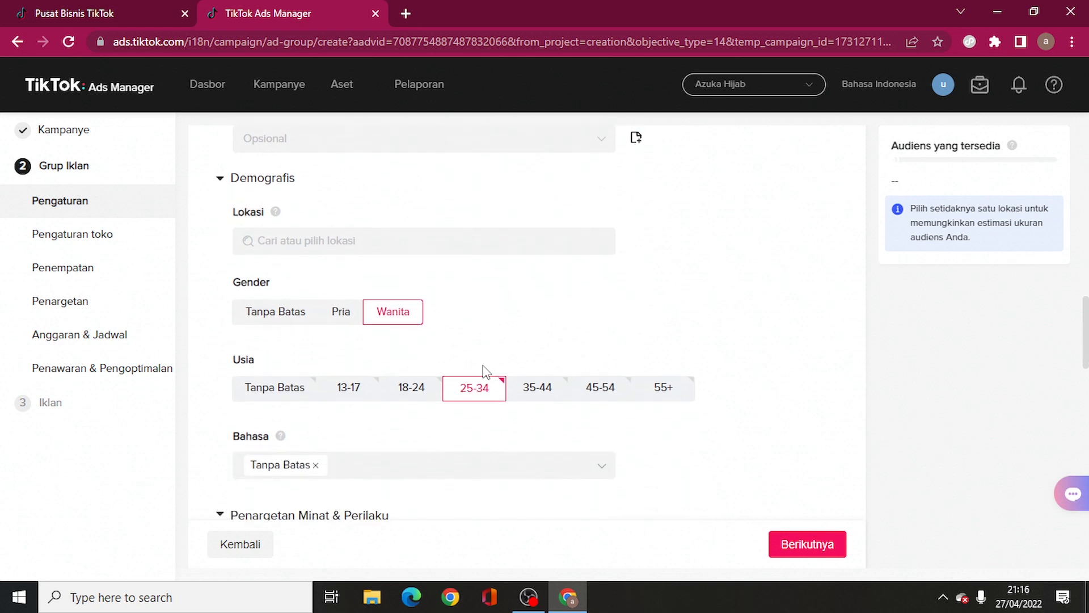
pyautogui.scroll(-1, 486, 372)
pyautogui.scroll(-1, 487, 372)
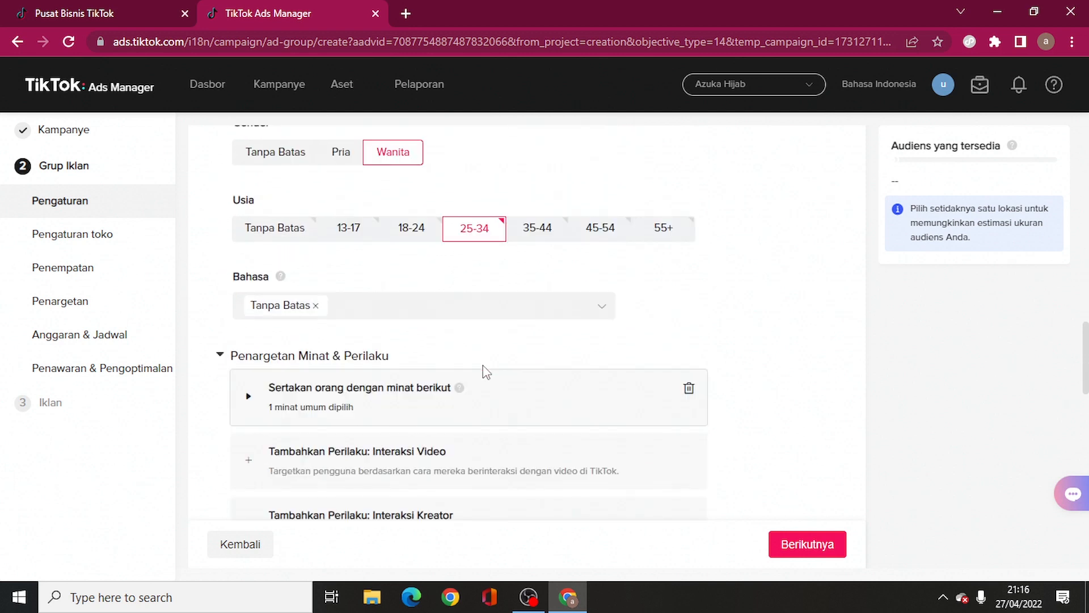
pyautogui.scroll(-2, 486, 371)
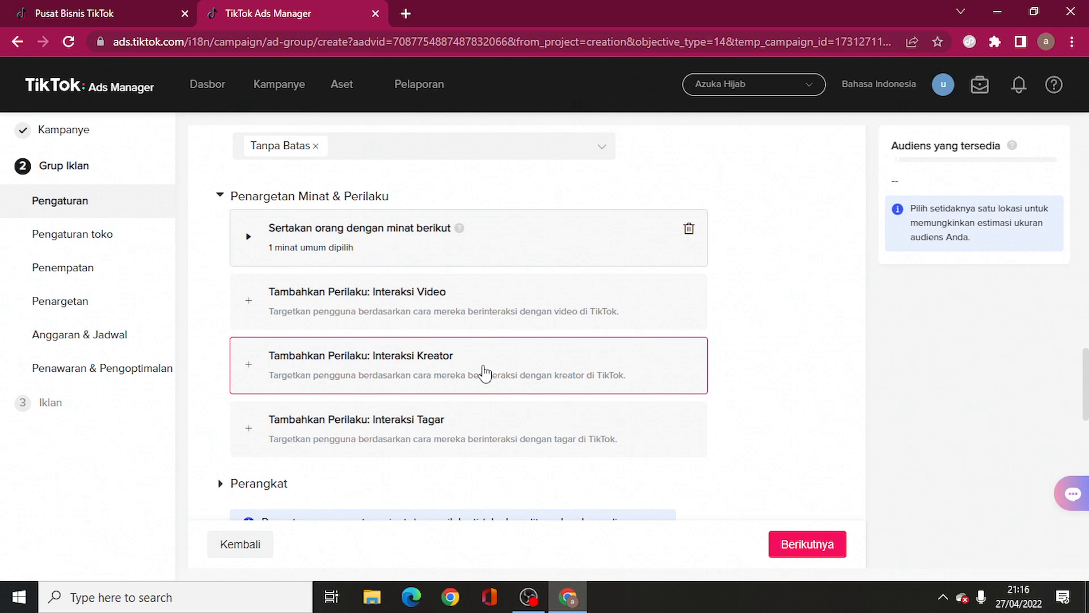
pyautogui.scroll(-1, 813, 393)
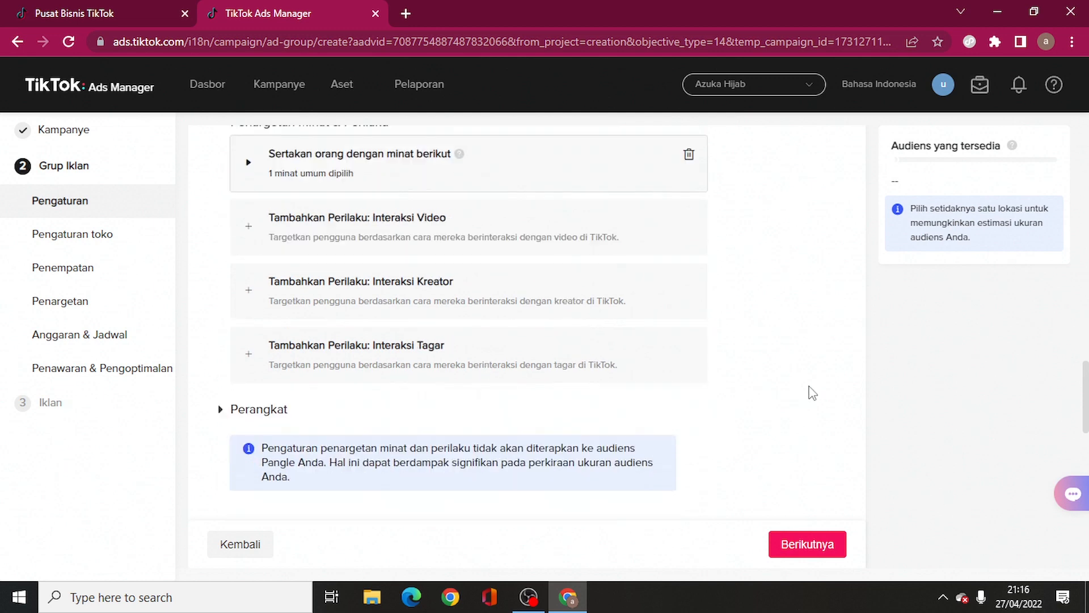
pyautogui.scroll(-4, 813, 393)
pyautogui.scroll(-1, 697, 394)
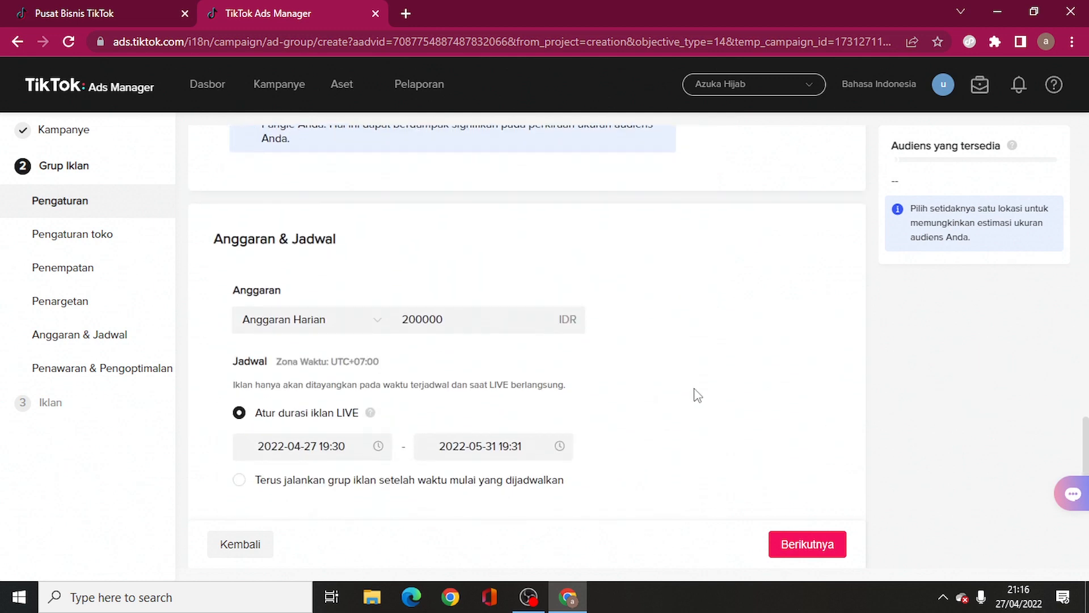
pyautogui.scroll(-1, 697, 395)
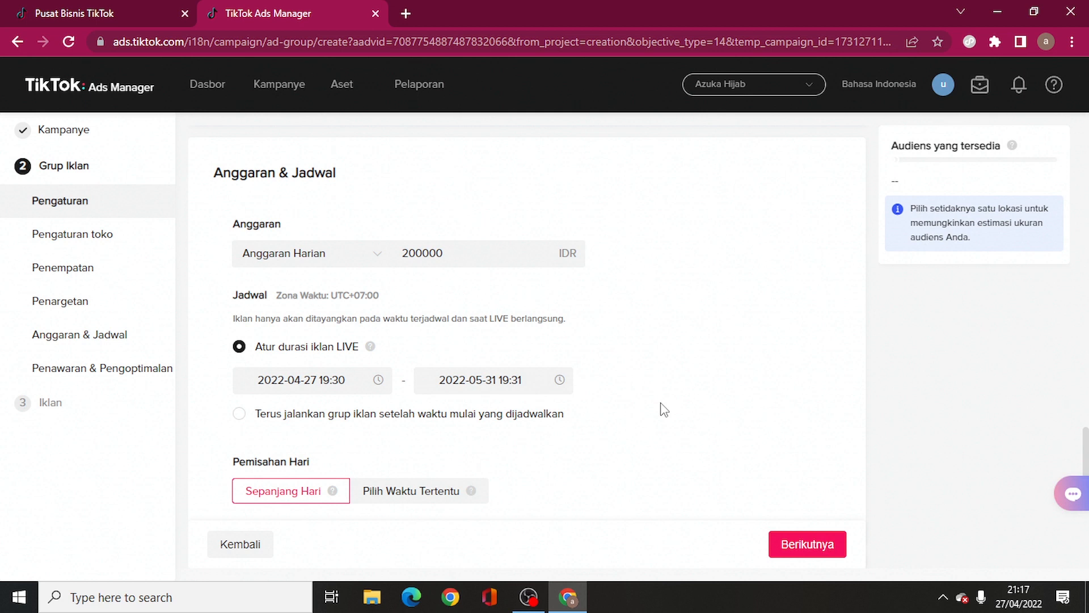
# - Set the start of the LIVE ad duration to 2022-04-27 at 21:30
pyautogui.click(347, 382)
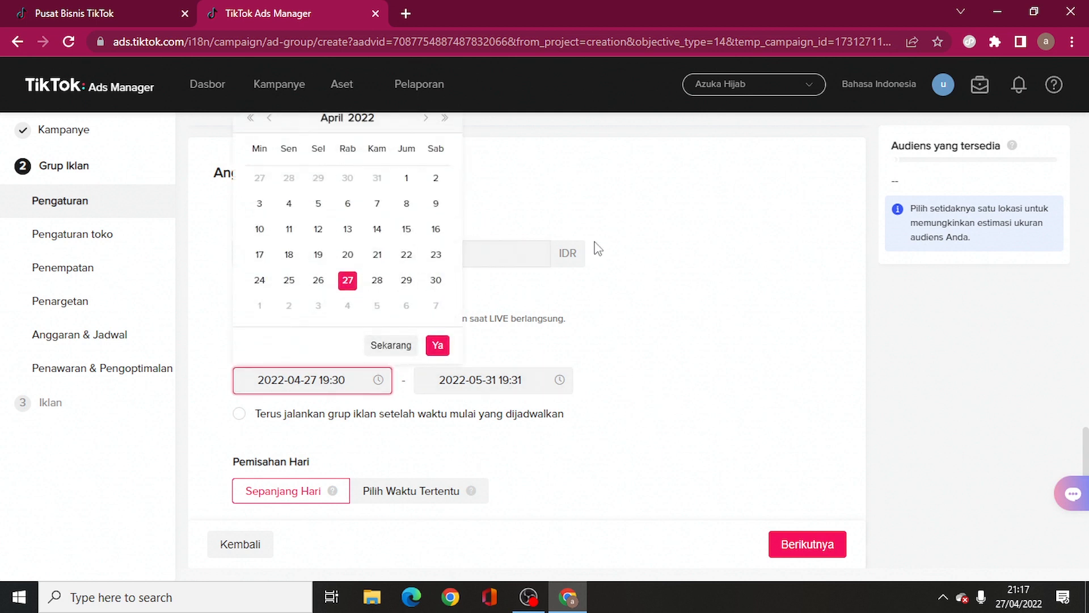
pyautogui.scroll(1, 600, 249)
pyautogui.scroll(1, 599, 249)
pyautogui.click(689, 282)
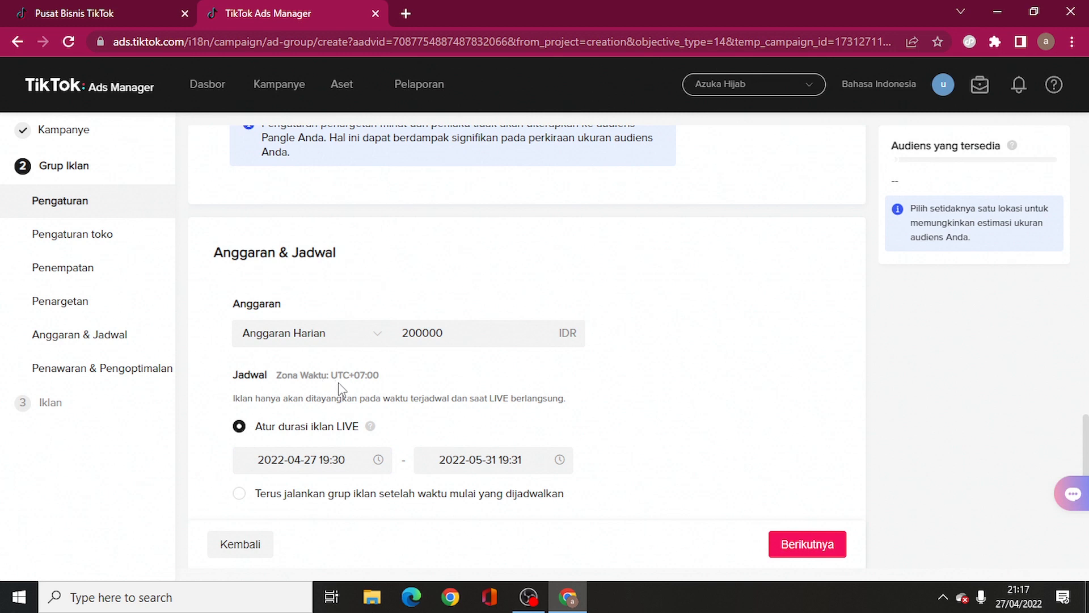
pyautogui.click(356, 460)
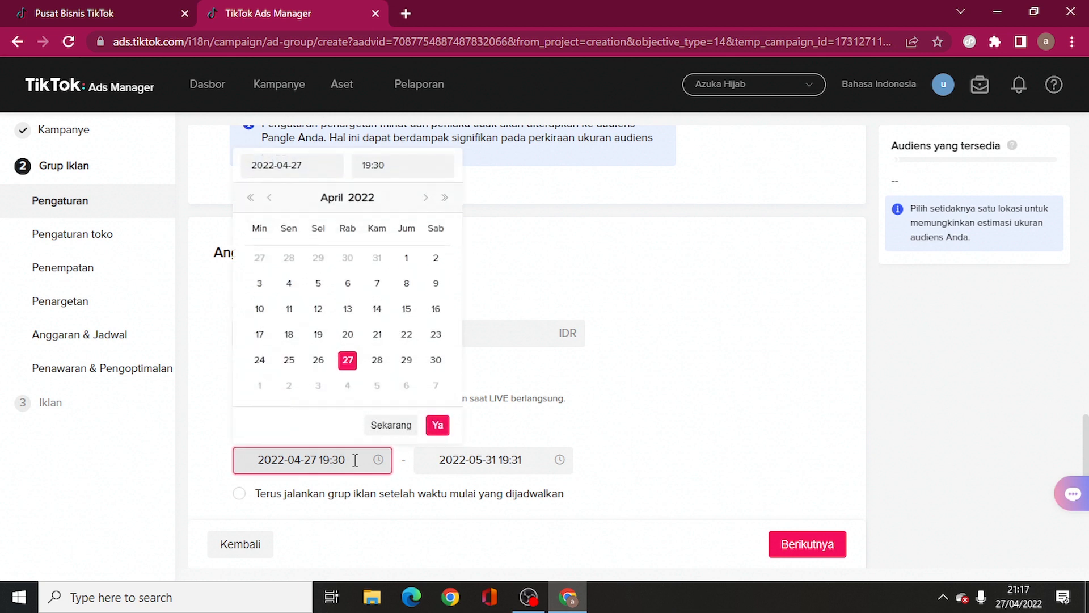
pyautogui.click(360, 167)
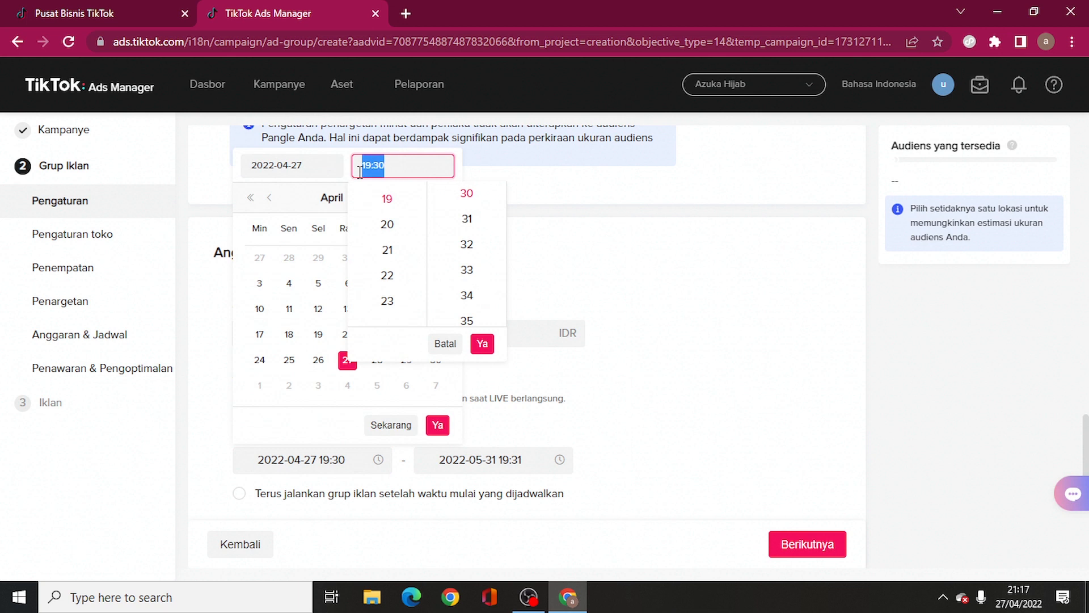
pyautogui.write('21')
pyautogui.write(':00')
pyautogui.click(483, 343)
pyautogui.click(438, 425)
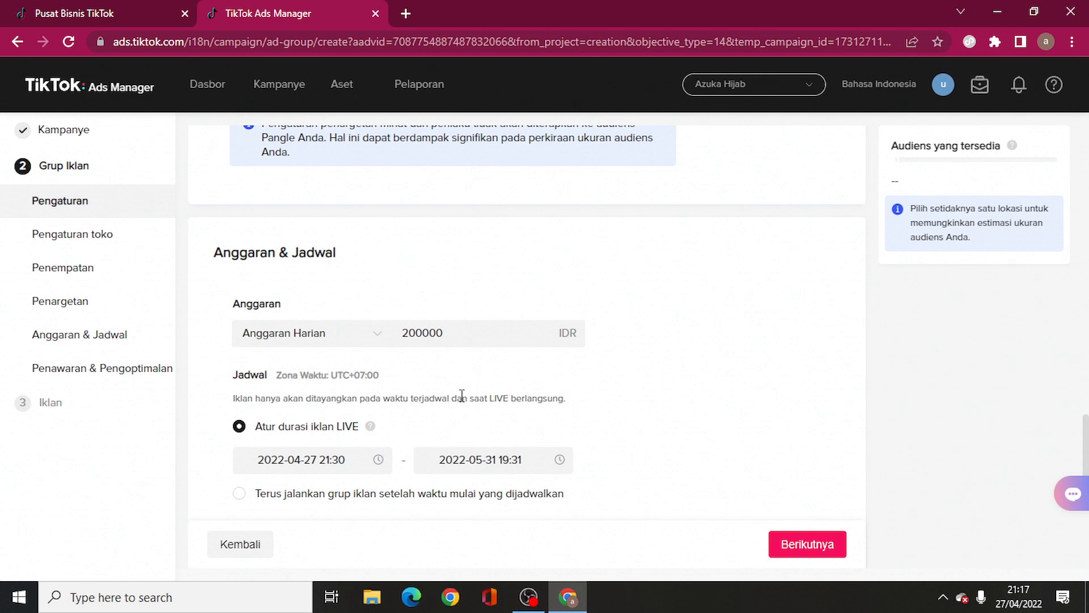
# - Reopen the start date and time of the LIVE ad duration for editing
pyautogui.scroll(-1, 462, 396)
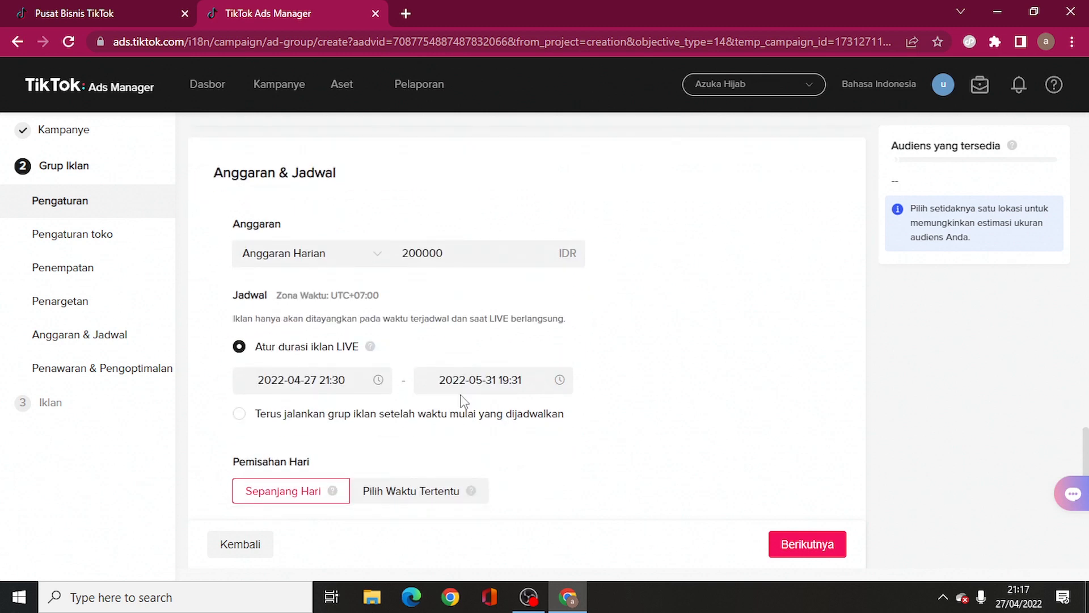
pyautogui.click(365, 380)
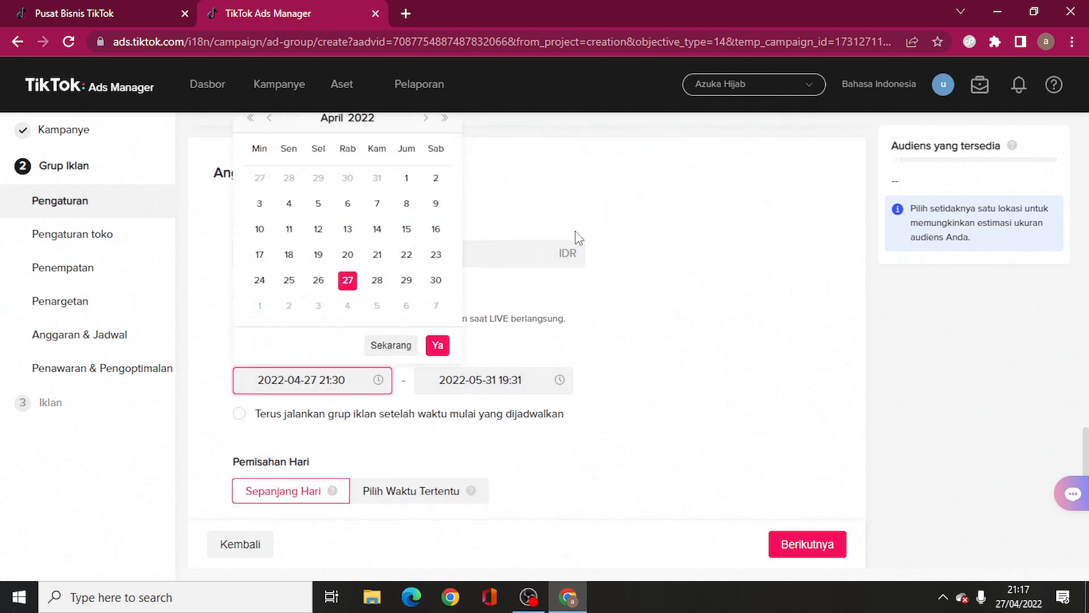
pyautogui.scroll(1, 588, 277)
pyautogui.click(343, 460)
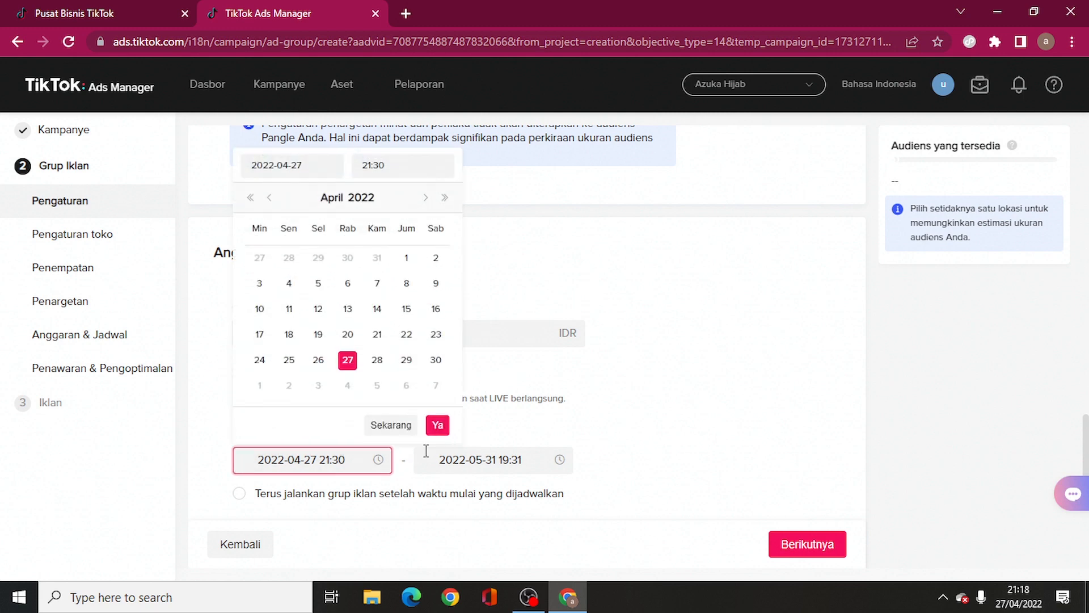
# - Search the web for datetime360 in a new browser tab and open its UTC Time to WIB Time Converter
pyautogui.click(405, 14)
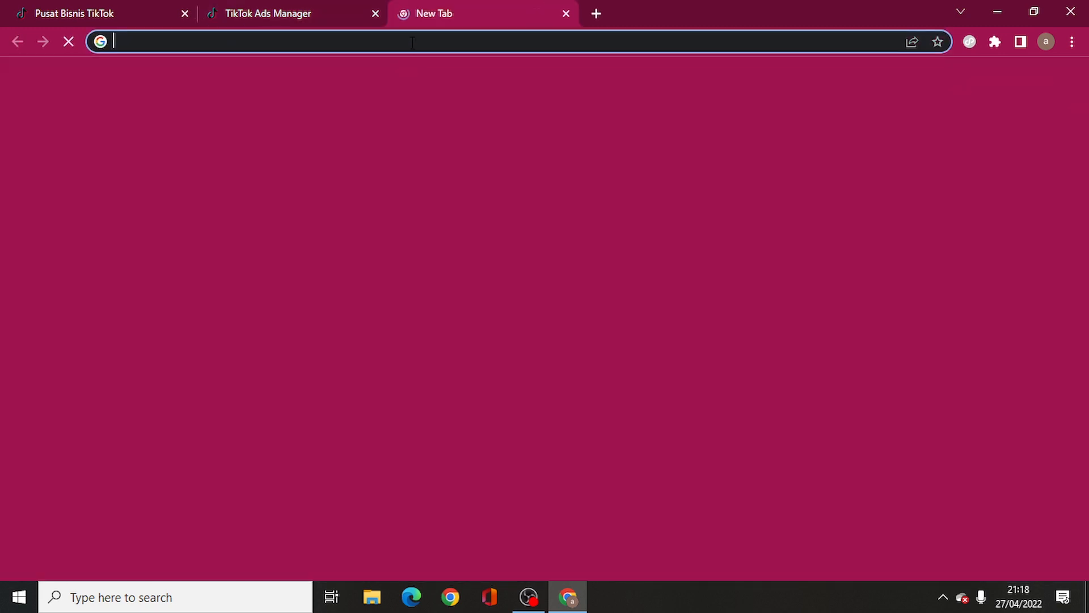
pyautogui.write('dater')
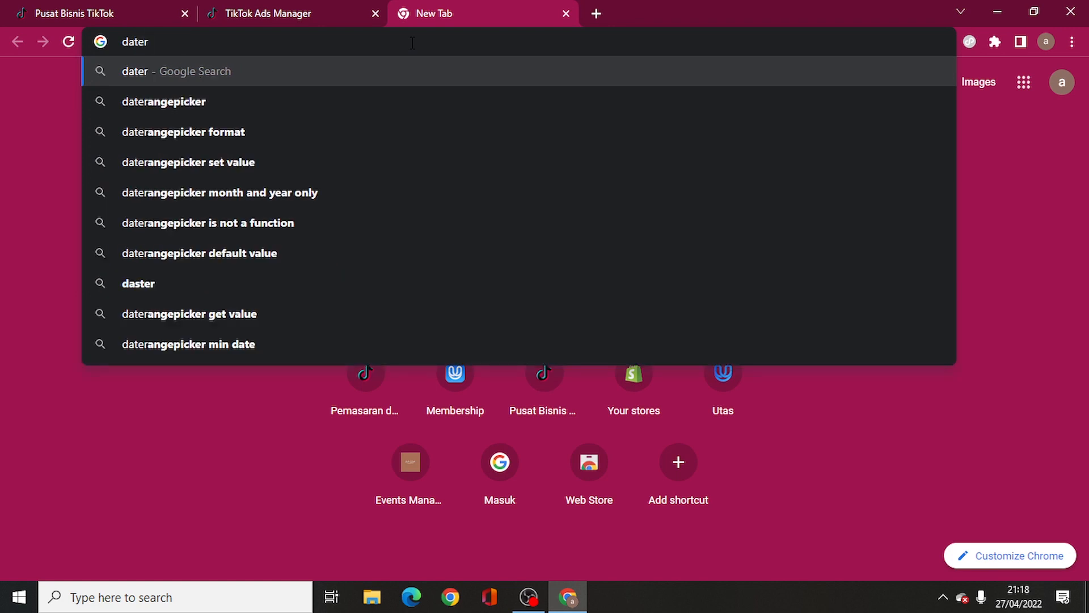
pyautogui.press('BackSpace')
pyautogui.write('time')
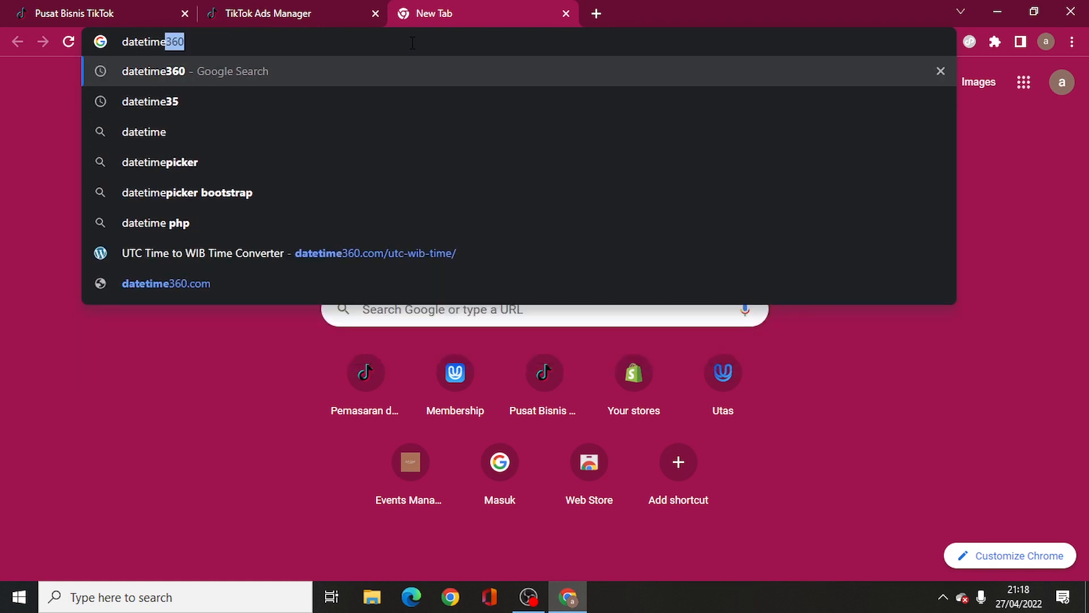
pyautogui.write('360')
pyautogui.press('Return')
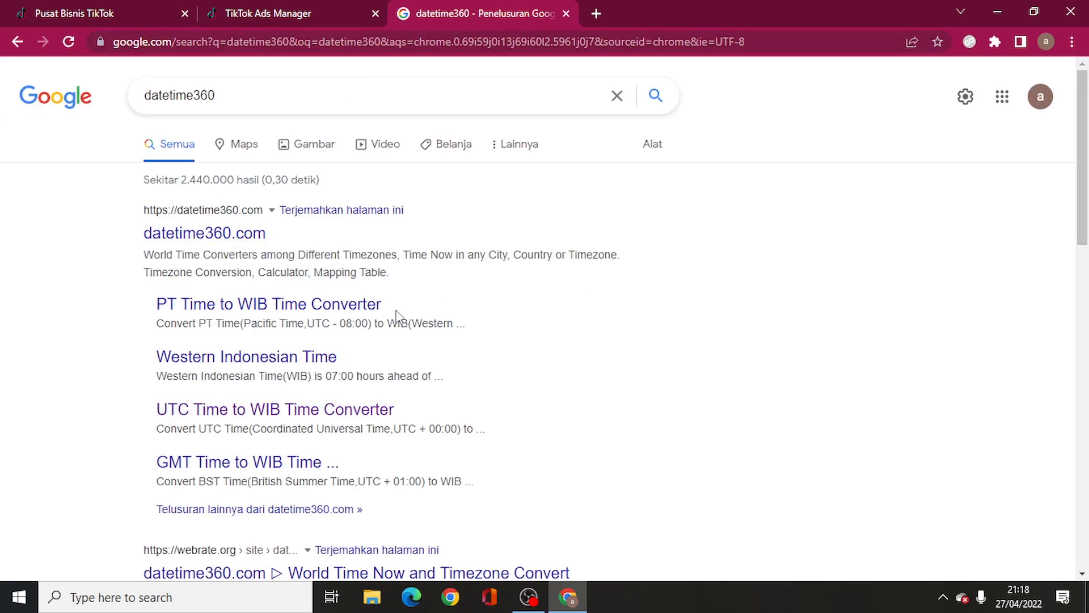
pyautogui.scroll(-1, 401, 316)
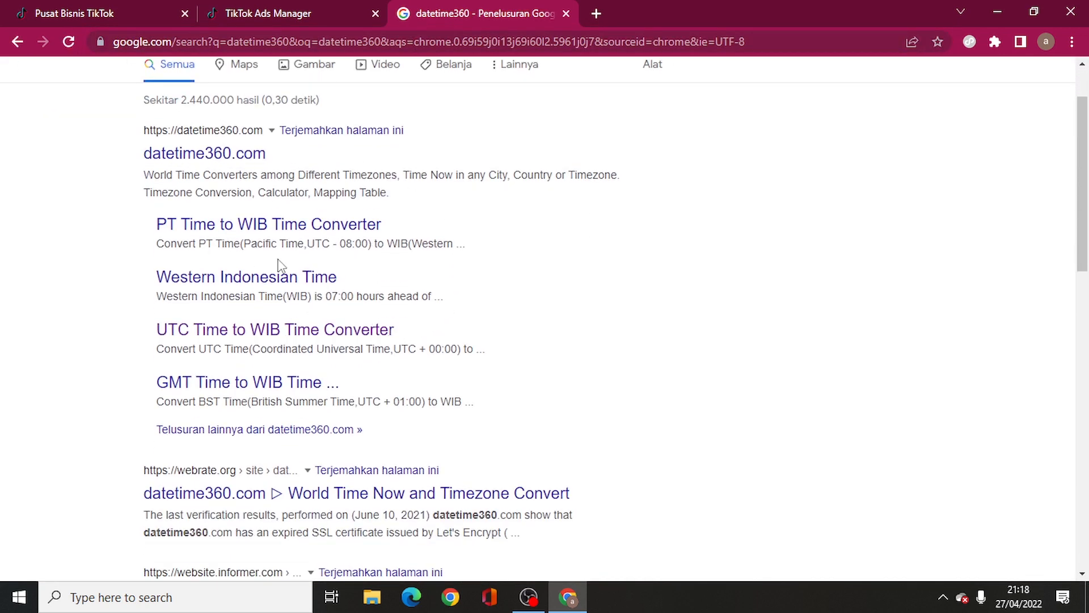
pyautogui.click(210, 334)
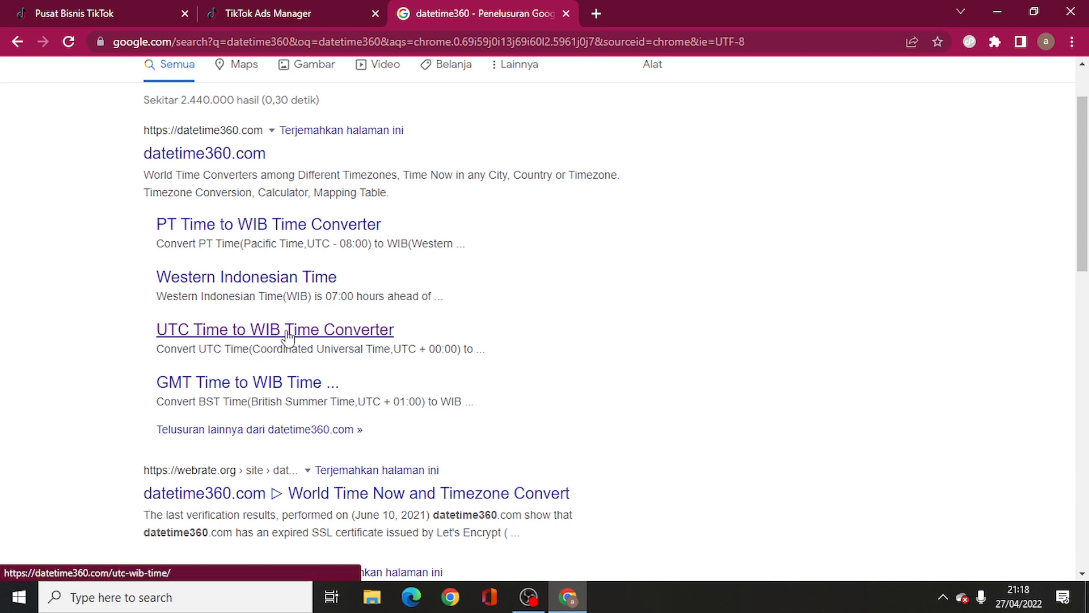
pyautogui.click(339, 334)
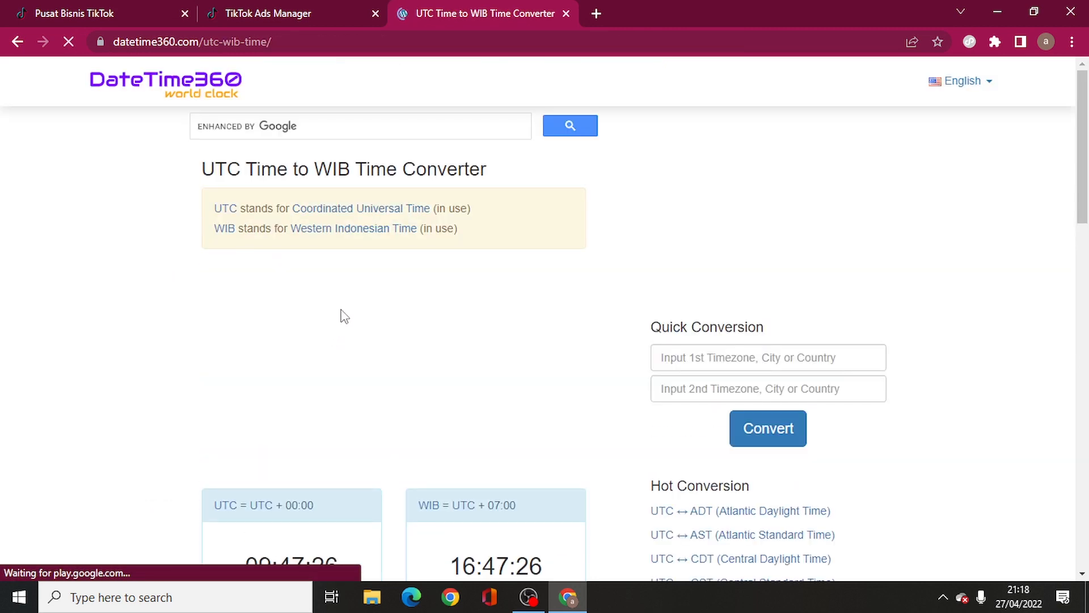
# - Compare the current UTC and WIB times on the converter page with the computer's clock
pyautogui.scroll(-2, 341, 308)
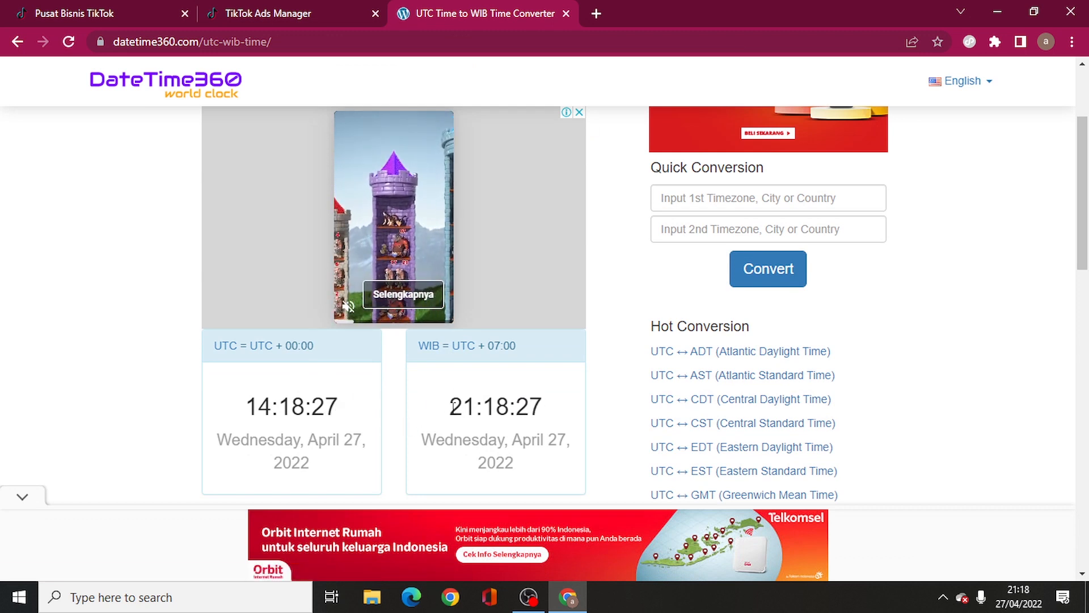
pyautogui.moveTo(452, 406); pyautogui.dragTo(509, 408)
pyautogui.moveTo(1030, 596)
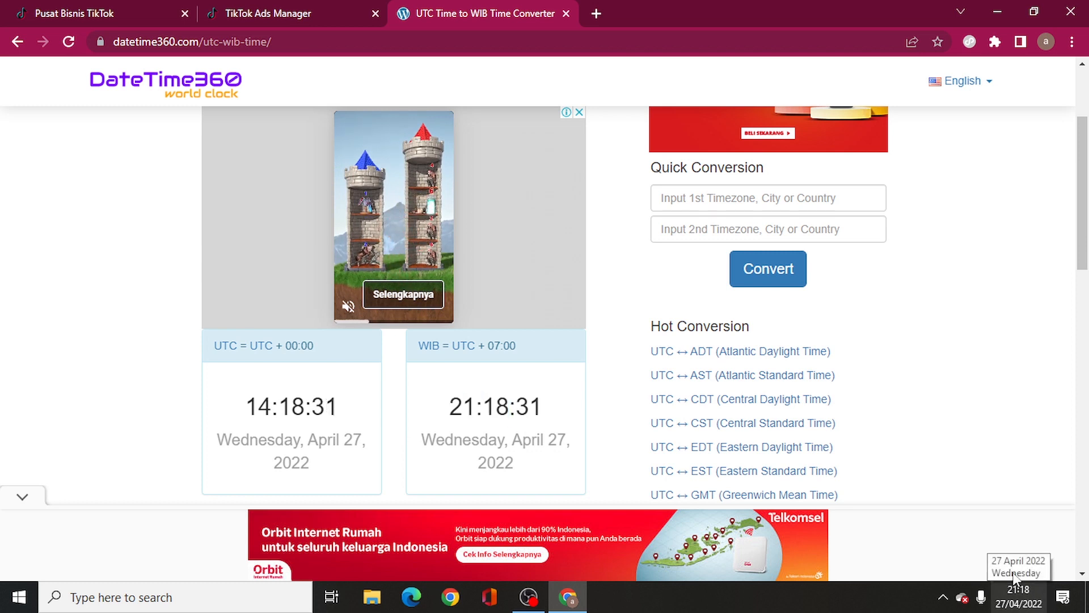
pyautogui.moveTo(250, 406); pyautogui.dragTo(312, 408)
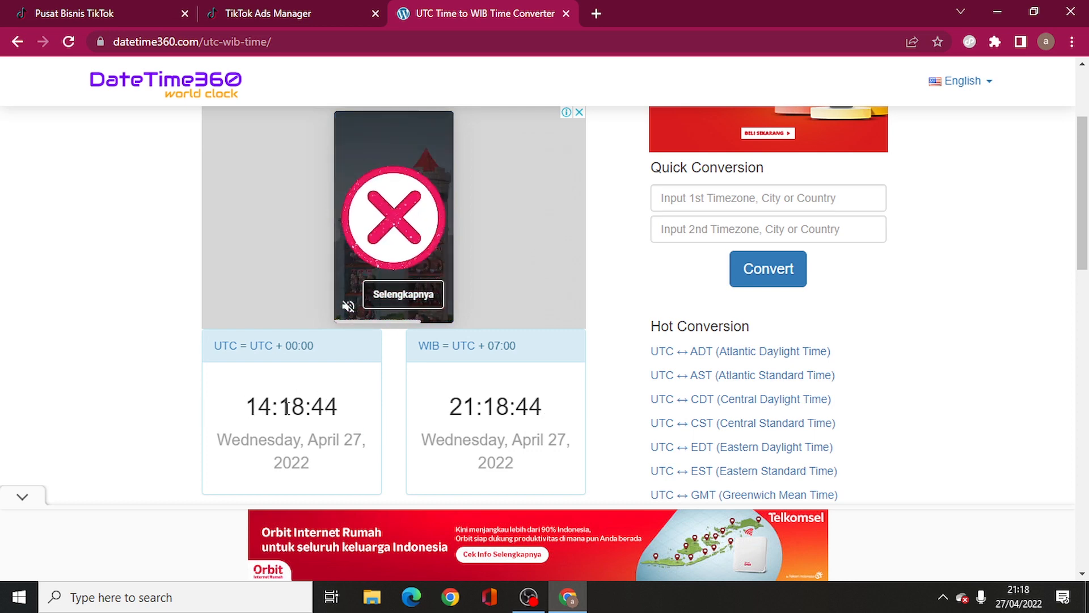
# - Return to TikTok Ads Manager and set the LIVE ad duration's start time on 2022-04-27 to 14:30
pyautogui.click(145, 8)
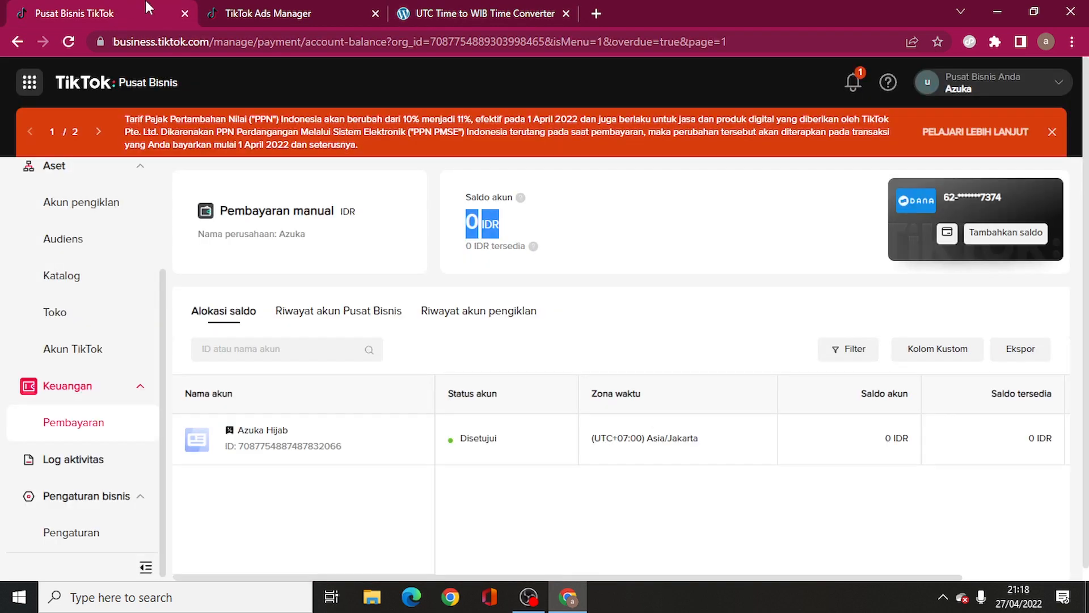
pyautogui.click(245, 7)
pyautogui.click(404, 165)
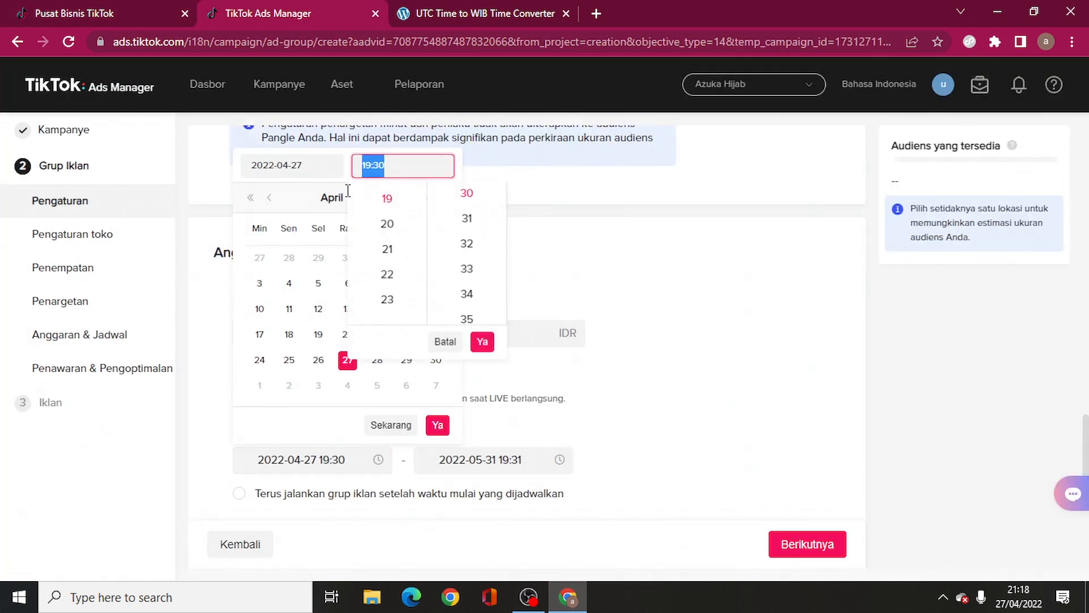
pyautogui.write('14')
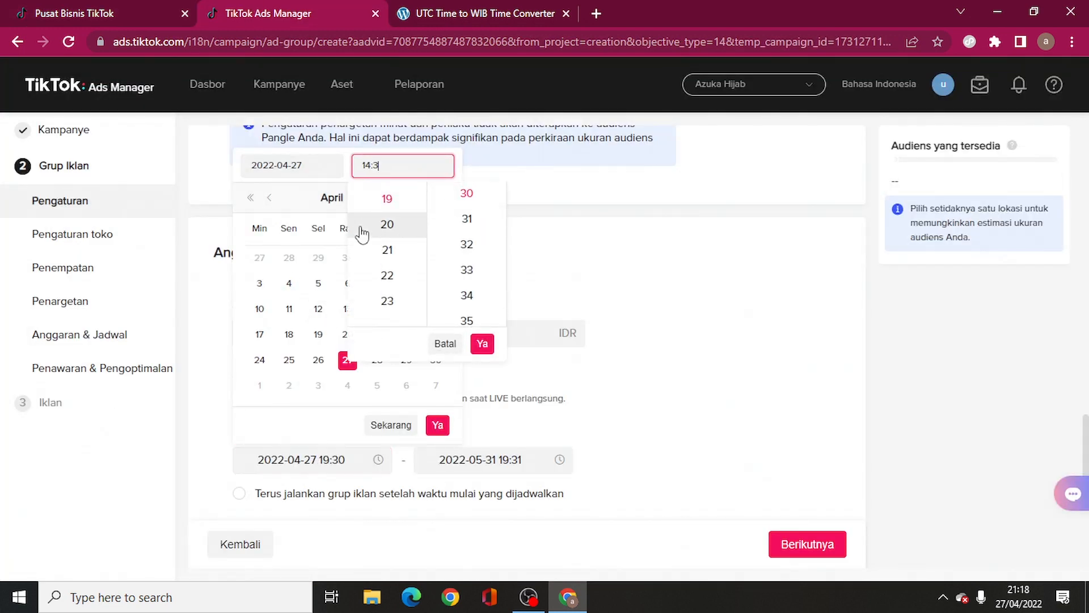
pyautogui.click(482, 344)
pyautogui.click(437, 425)
# - Choose Retensi Penonton as the optimization goal in the ad group's bidding and optimization settings
pyautogui.scroll(-4, 340, 239)
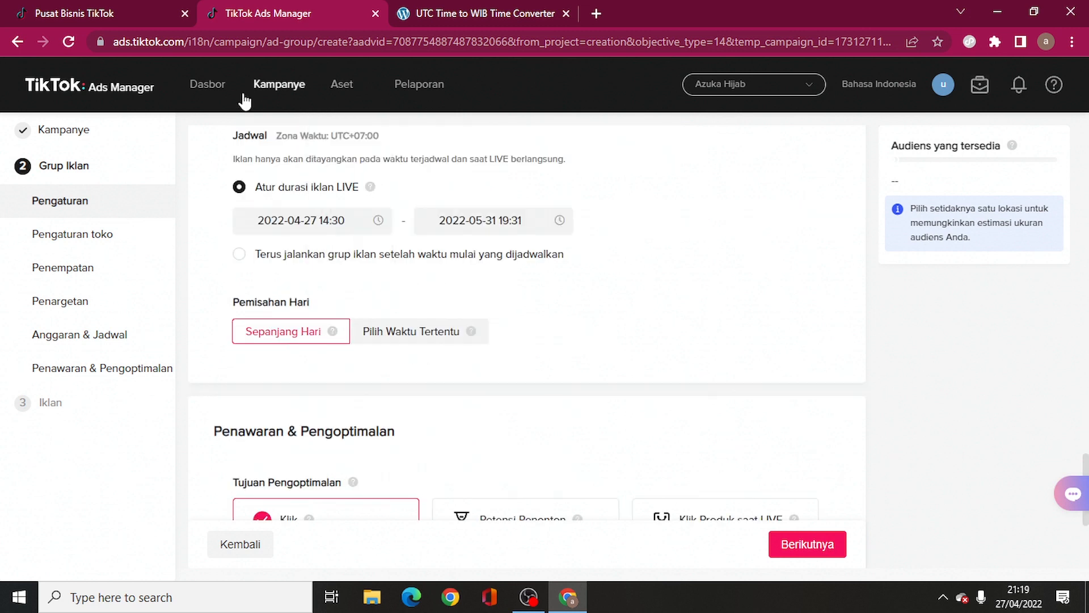
pyautogui.scroll(-4, 555, 279)
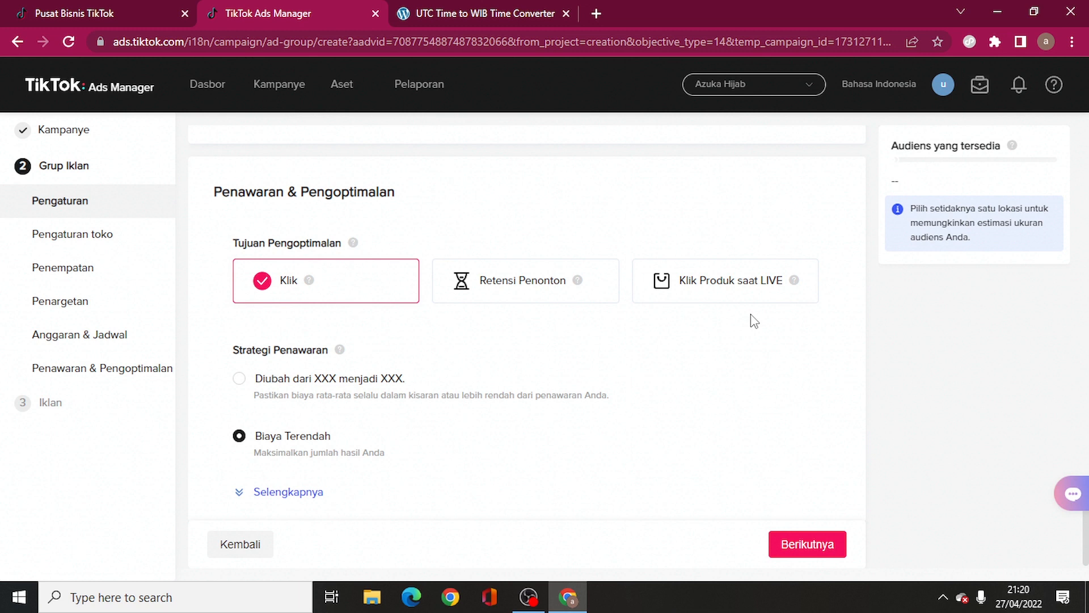
pyautogui.click(497, 267)
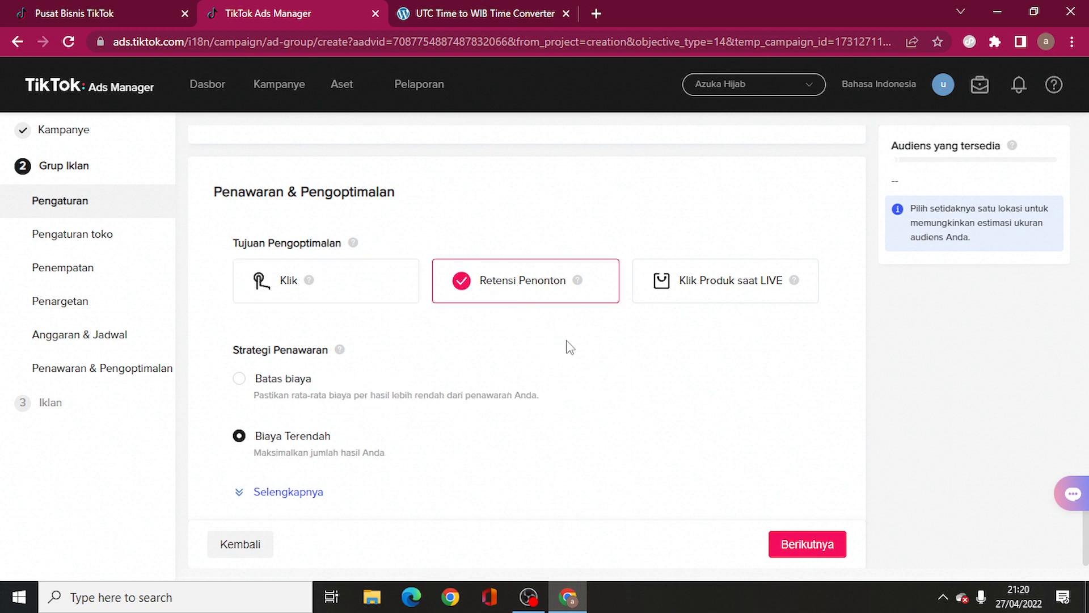
pyautogui.scroll(5, 610, 343)
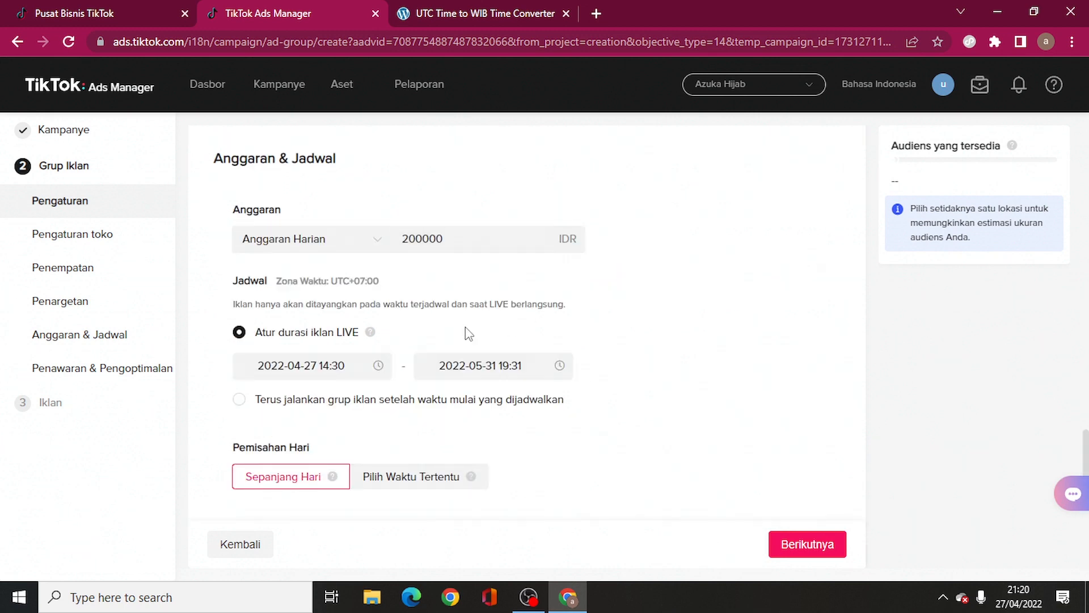
pyautogui.scroll(10, 612, 325)
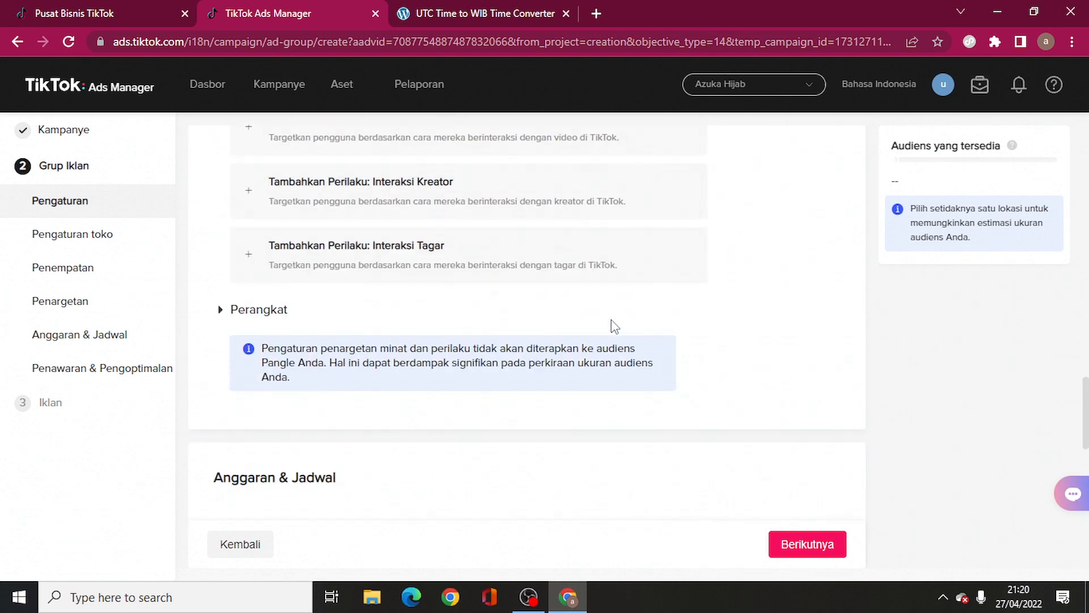
# - Set the ad group's target location to Indonesia and continue to the ad stage
pyautogui.scroll(-5, 615, 326)
pyautogui.scroll(-4, 614, 326)
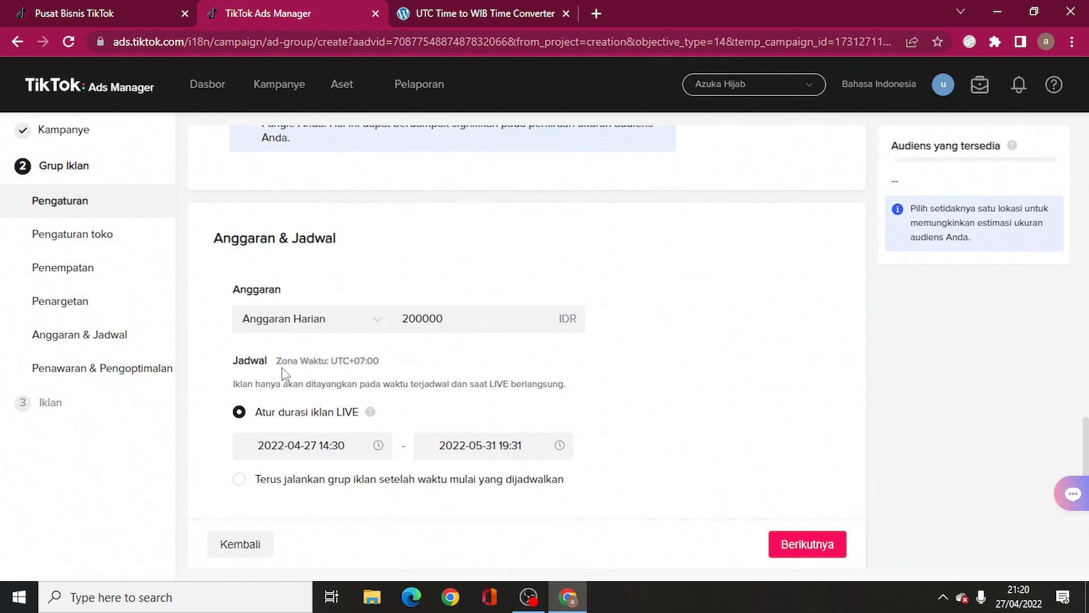
pyautogui.scroll(-5, 569, 364)
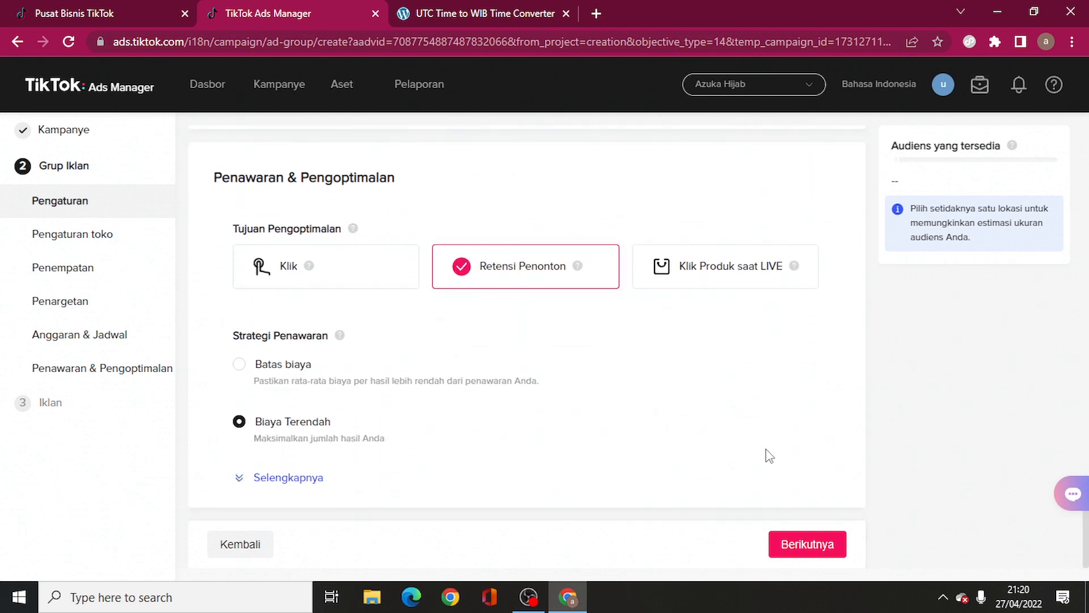
pyautogui.click(789, 547)
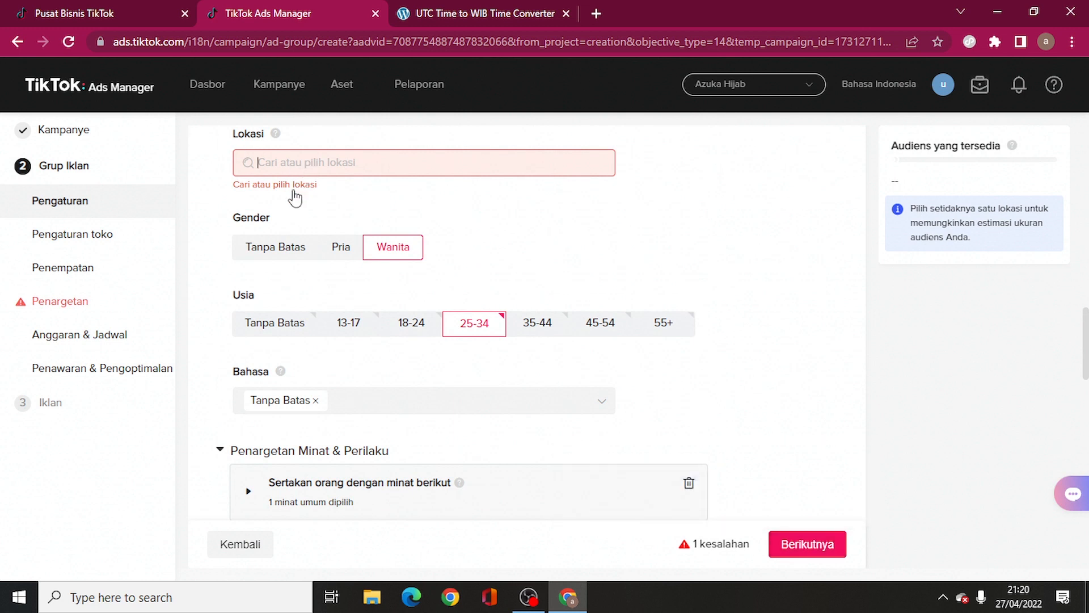
pyautogui.click(294, 163)
pyautogui.click(259, 356)
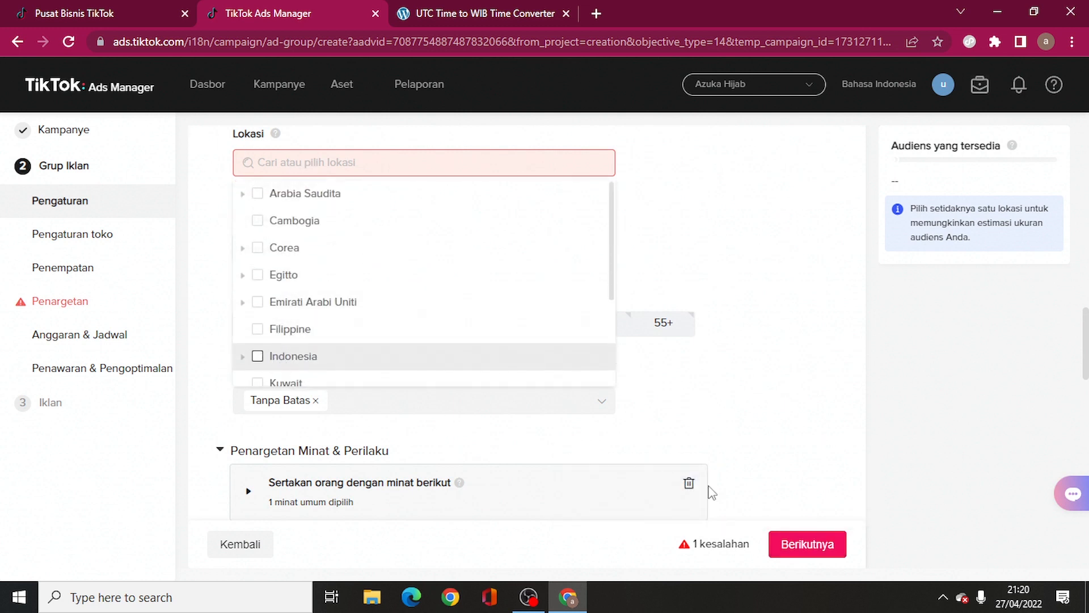
pyautogui.click(811, 546)
pyautogui.click(810, 546)
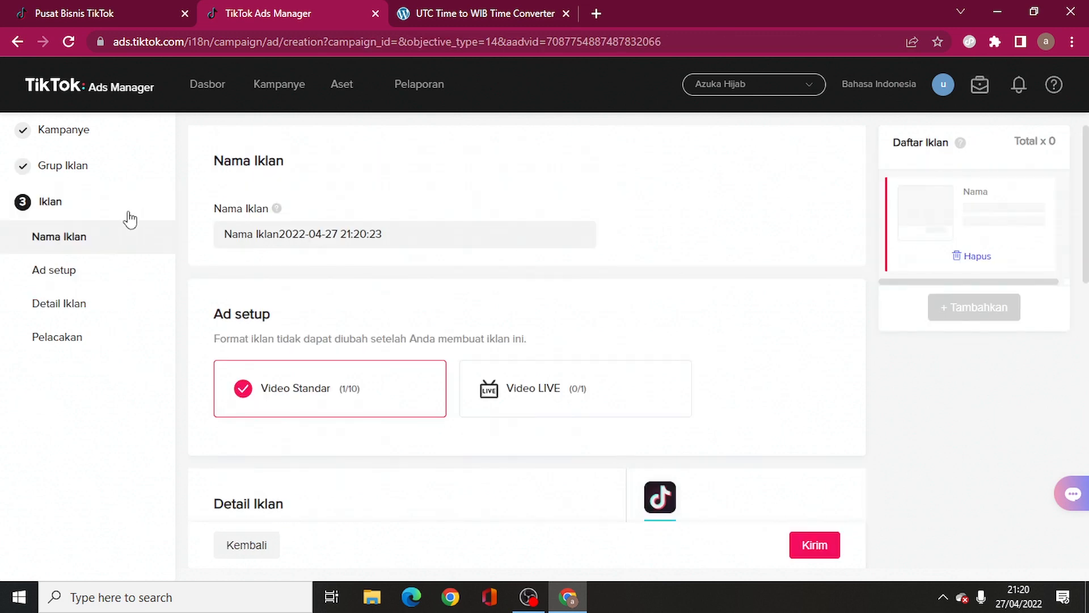
# - Choose Video LIVE as the ad format, review the ad details and tracking settings, and return to the ad group
pyautogui.scroll(-3, 571, 283)
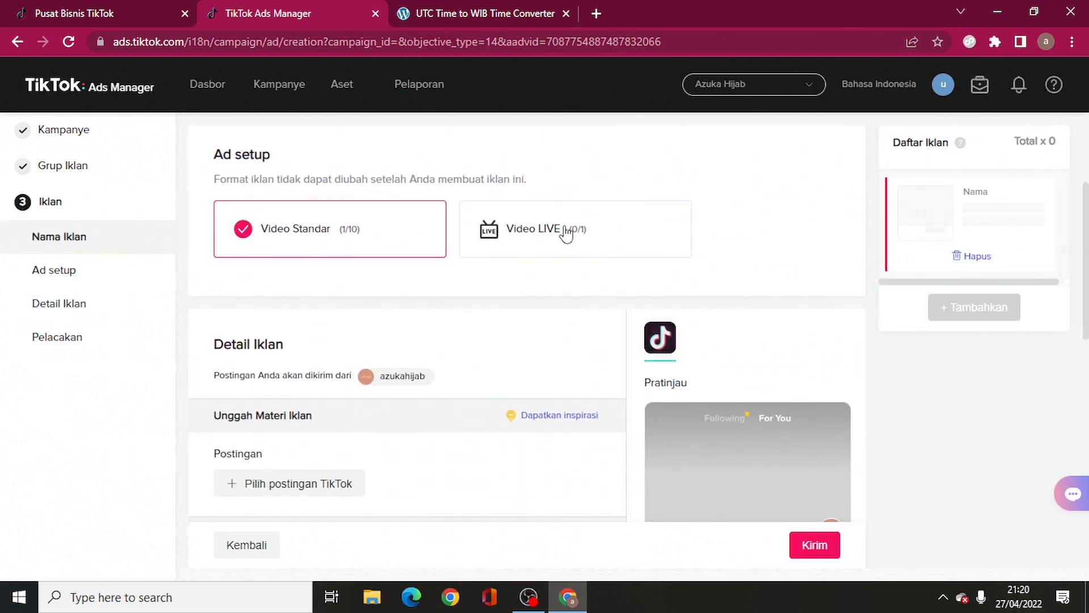
pyautogui.click(565, 251)
pyautogui.scroll(-4, 709, 349)
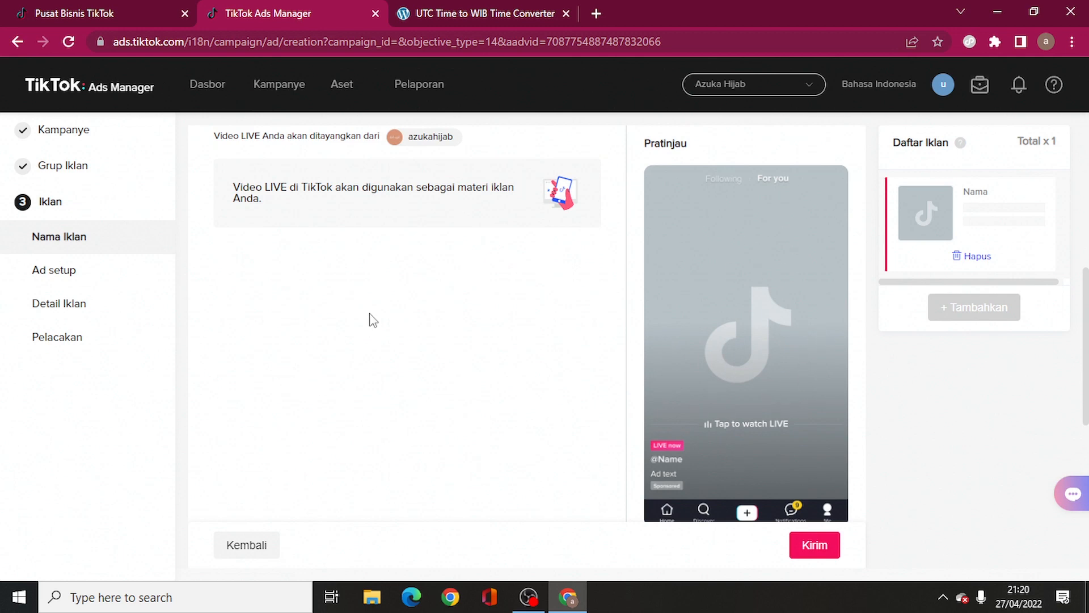
pyautogui.scroll(4, 370, 318)
pyautogui.scroll(-8, 470, 299)
pyautogui.scroll(-3, 473, 305)
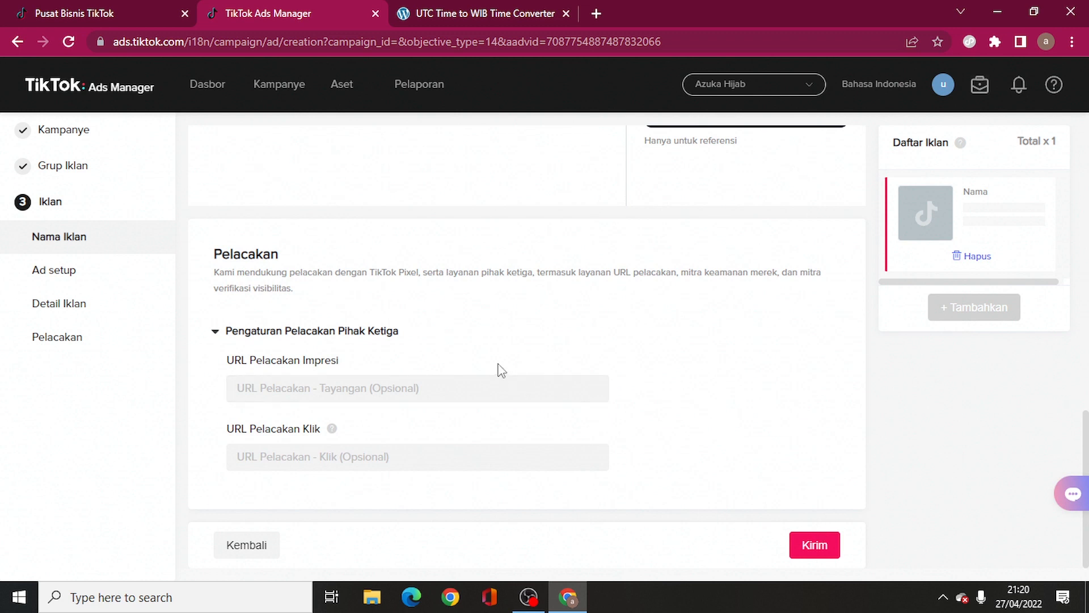
pyautogui.scroll(2, 291, 306)
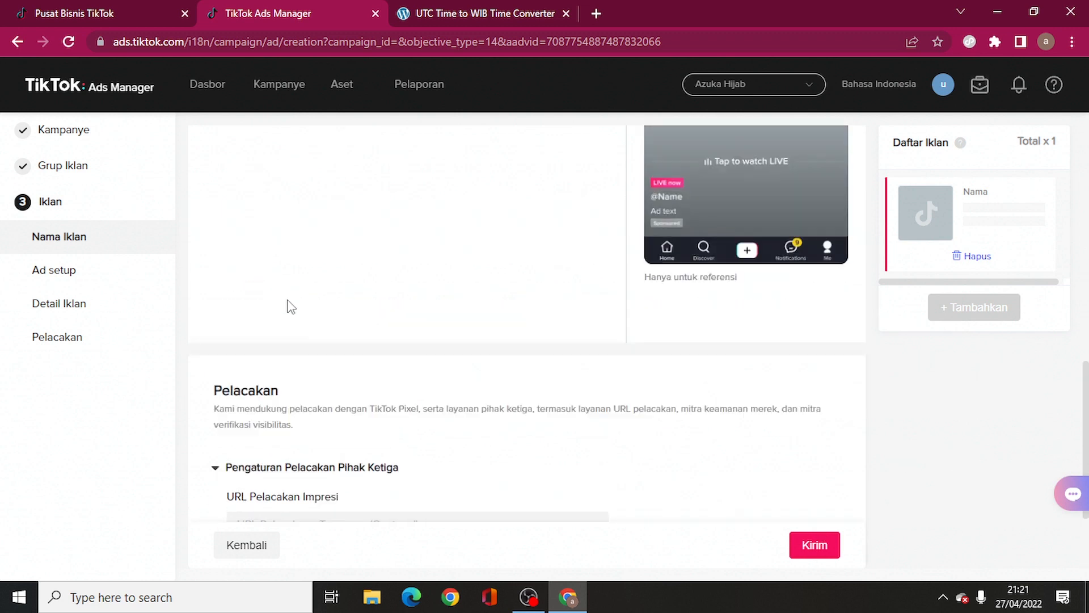
pyautogui.scroll(3, 291, 306)
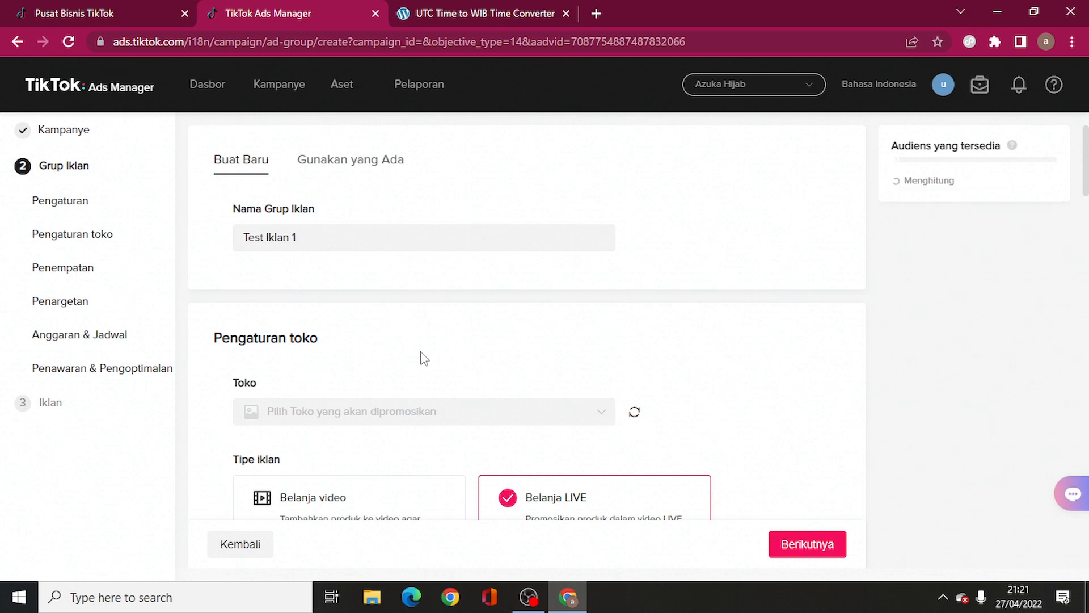
# - Change the ad type to Belanja video and select the azukahijab identity authorised through the Business Center
pyautogui.click(390, 499)
pyautogui.scroll(-5, 728, 318)
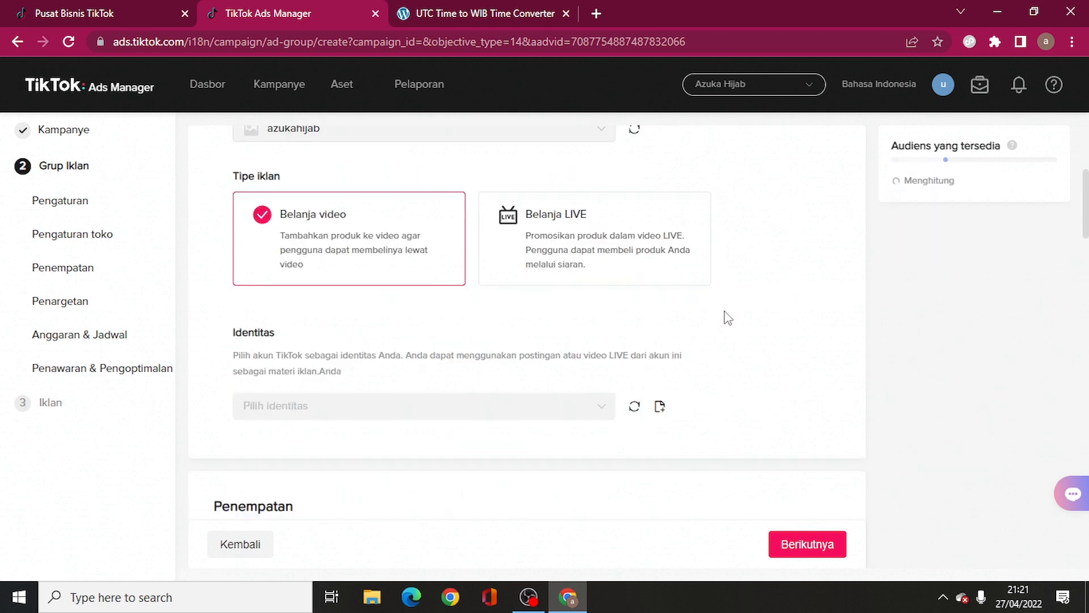
pyautogui.scroll(-2, 605, 370)
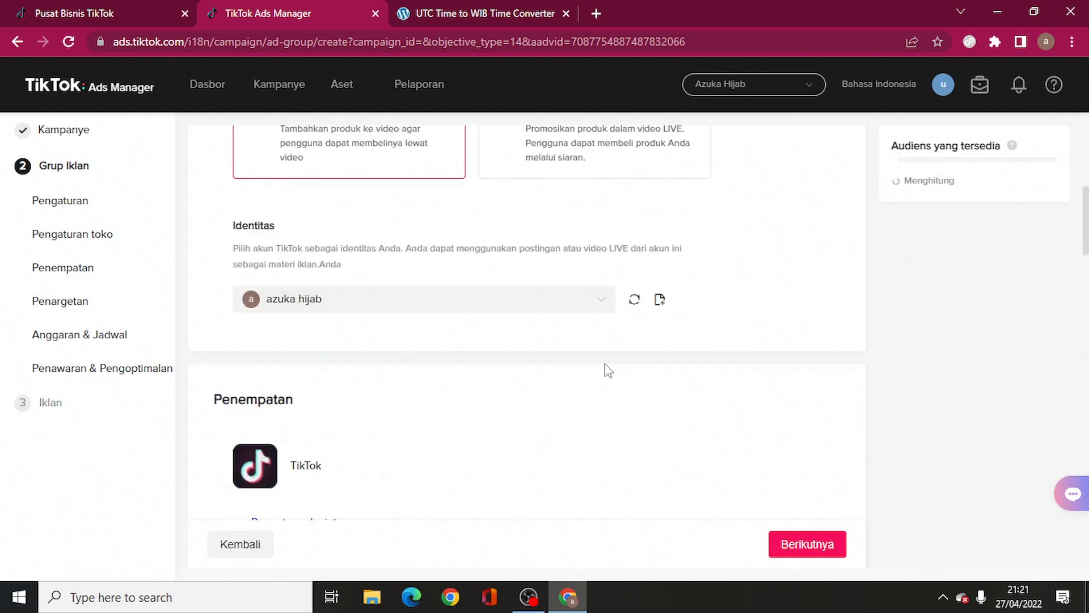
pyautogui.click(452, 302)
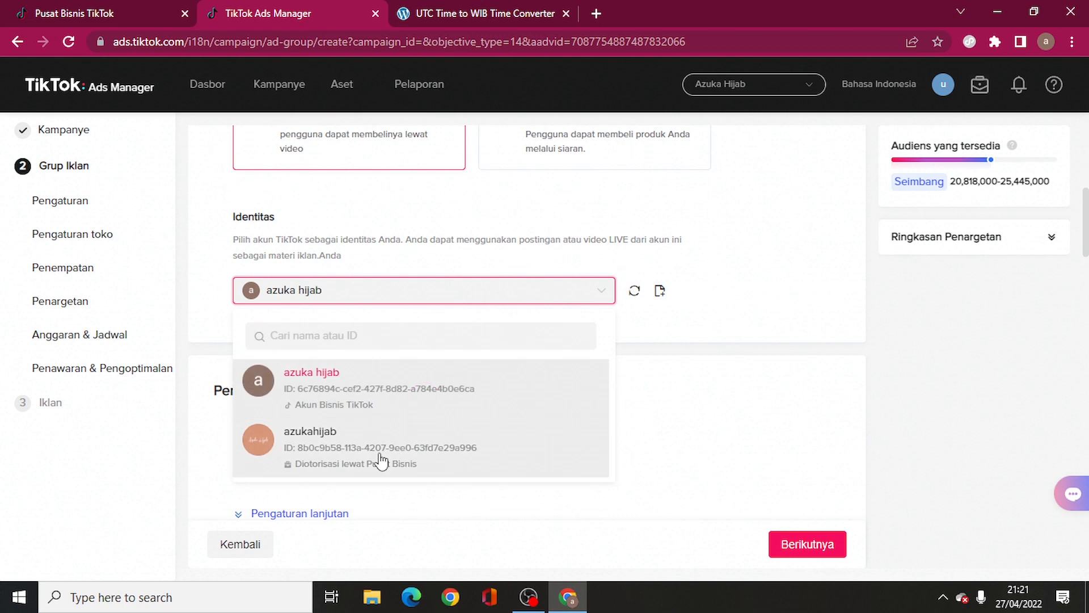
pyautogui.click(381, 461)
# - Set the ad group's scheduled start on 2022-04-27 to 21:30
pyautogui.scroll(-10, 717, 372)
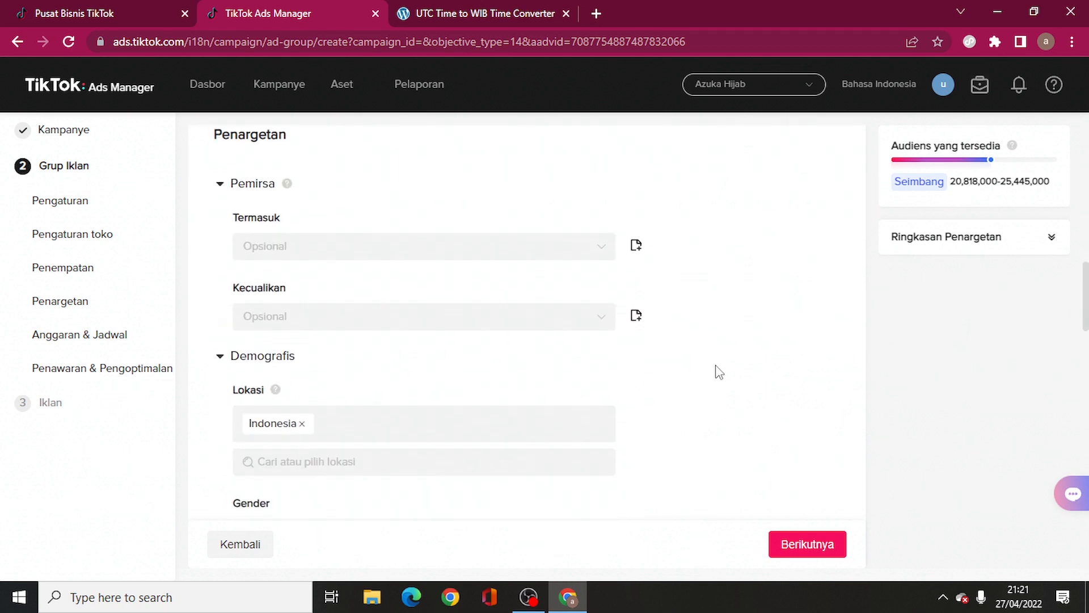
pyautogui.scroll(-9, 719, 372)
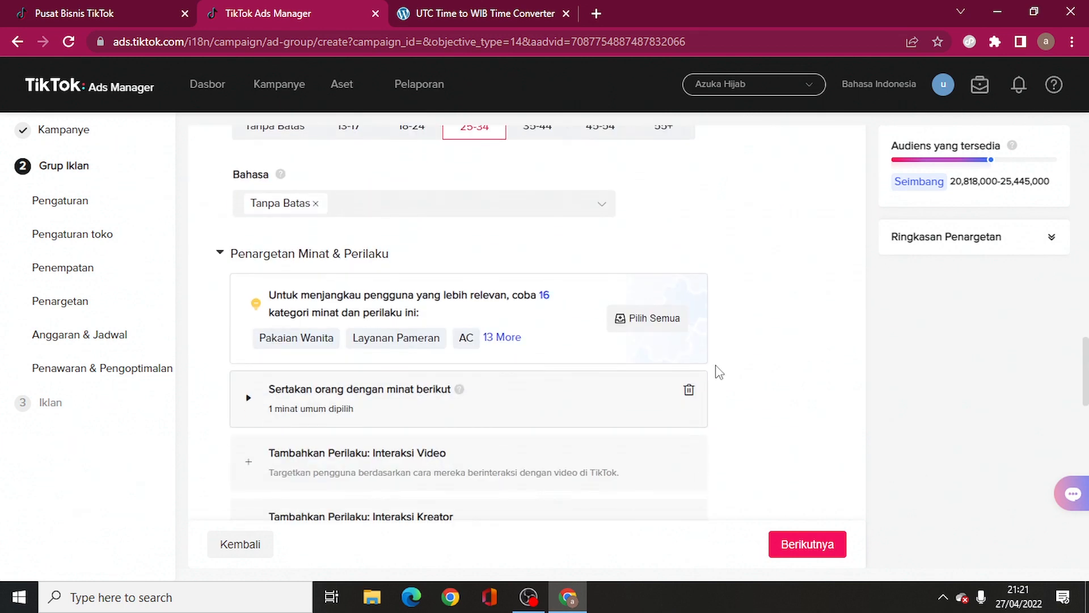
pyautogui.scroll(-3, 719, 372)
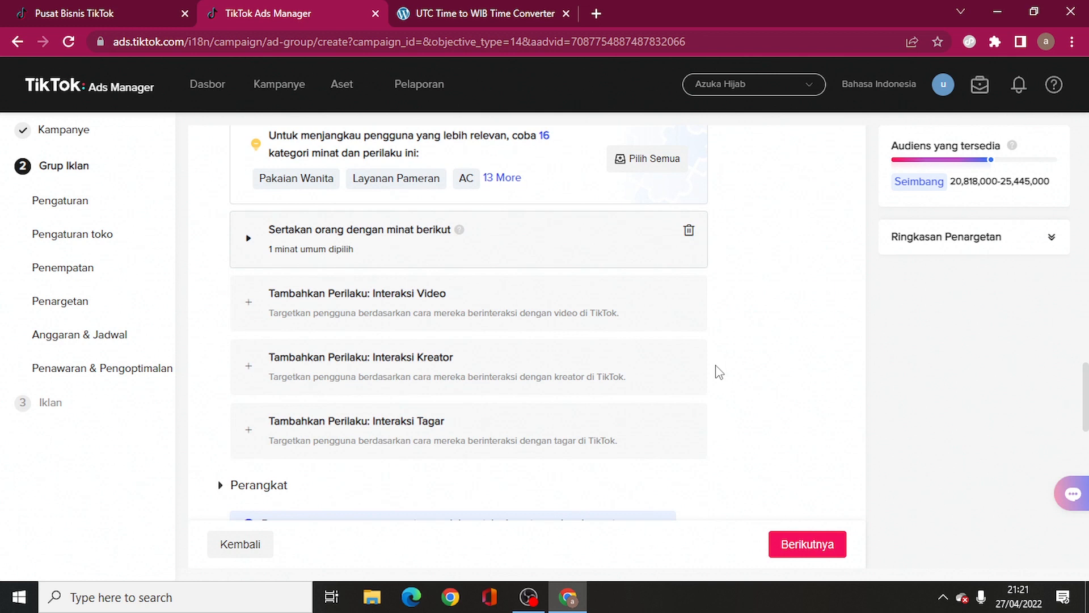
pyautogui.scroll(3, 719, 372)
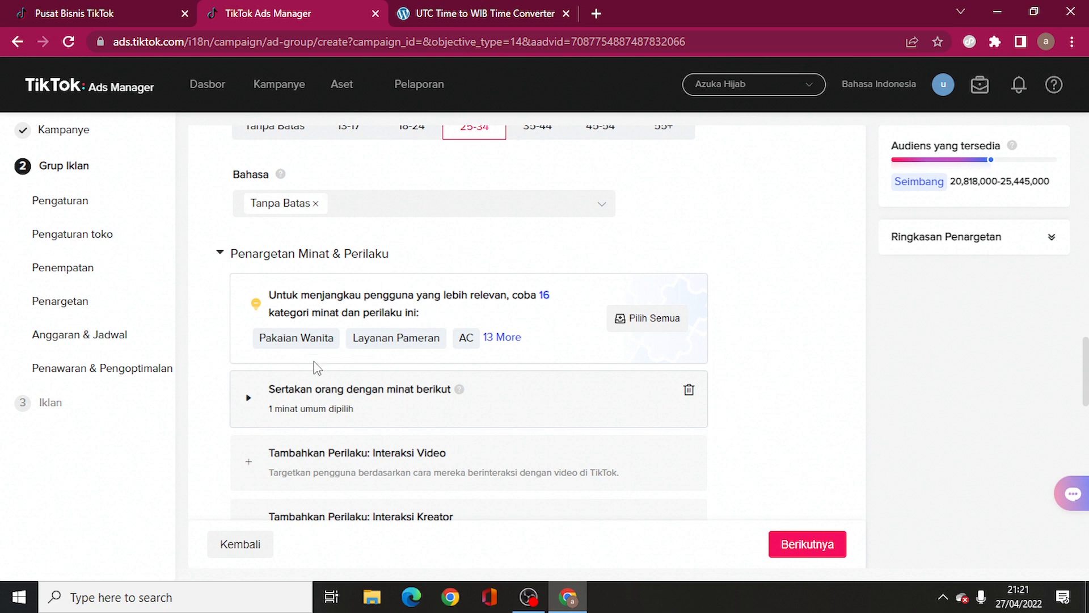
pyautogui.scroll(-10, 752, 355)
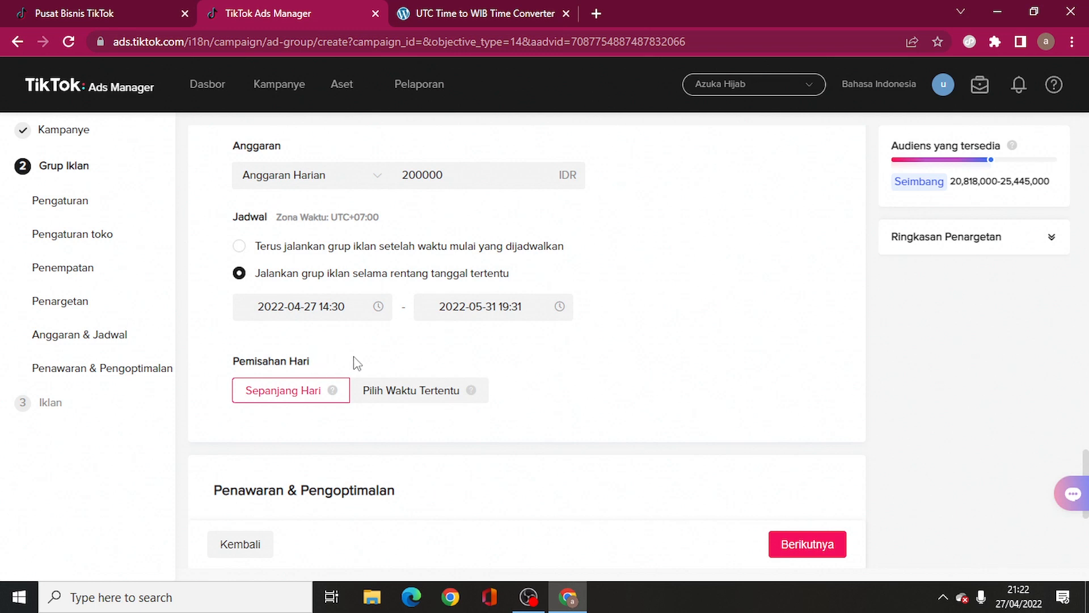
pyautogui.click(351, 309)
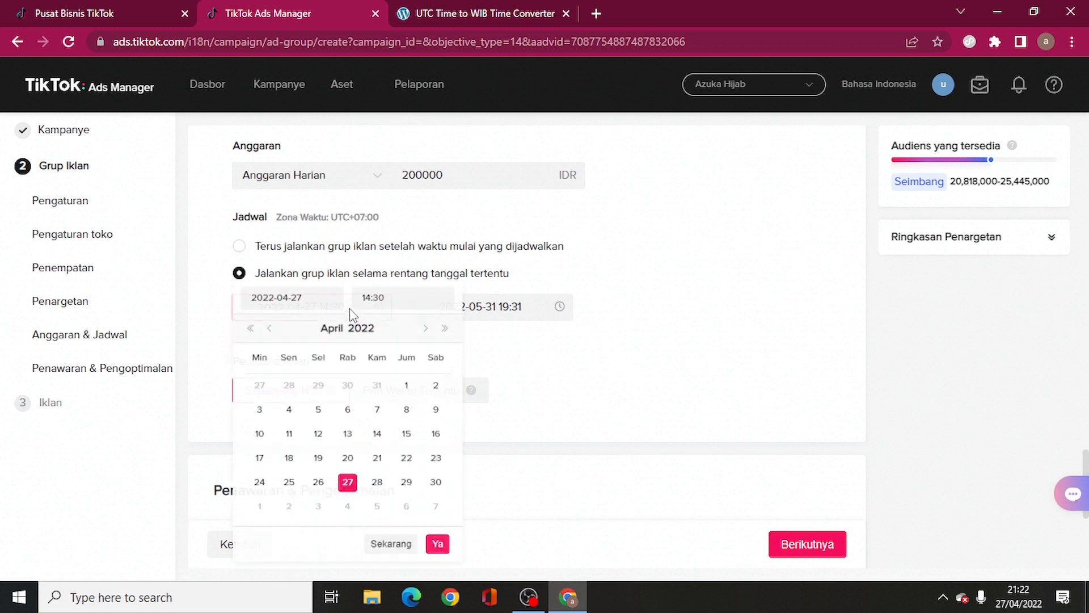
pyautogui.moveTo(385, 299); pyautogui.dragTo(356, 300)
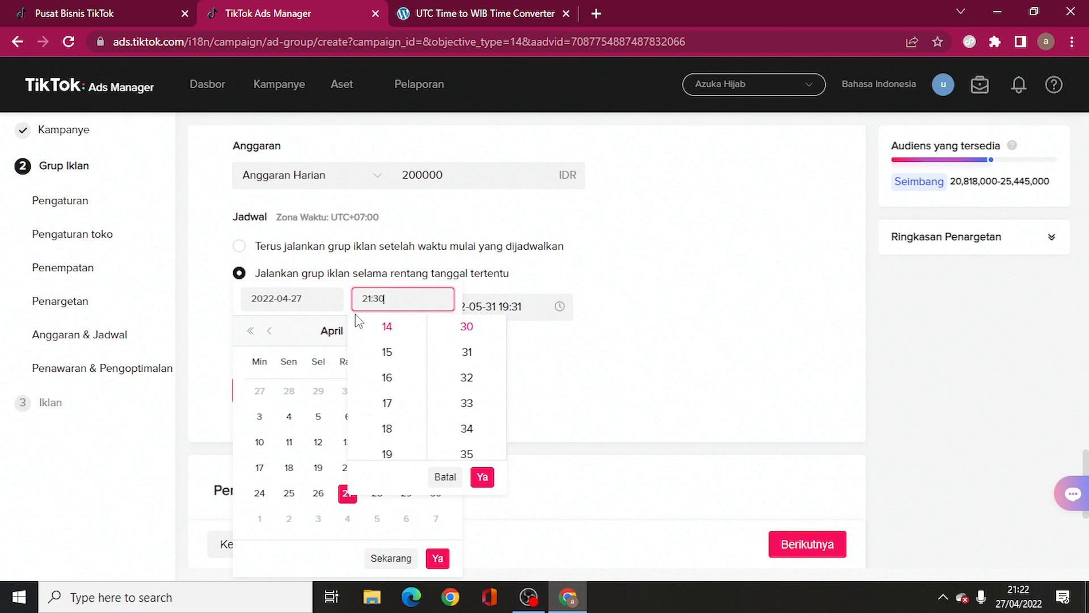
pyautogui.click(483, 477)
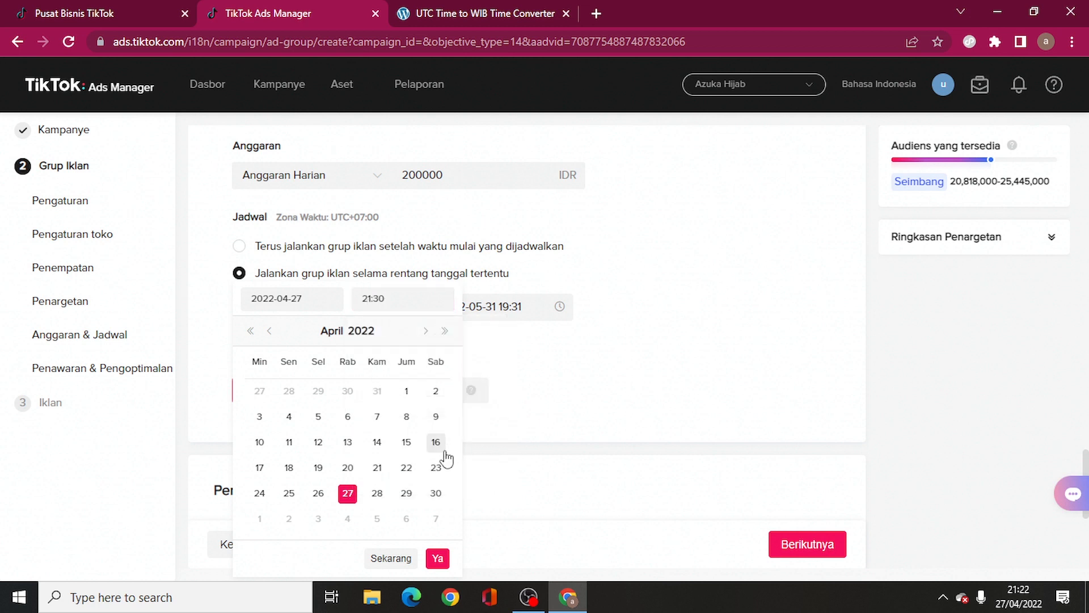
pyautogui.click(448, 567)
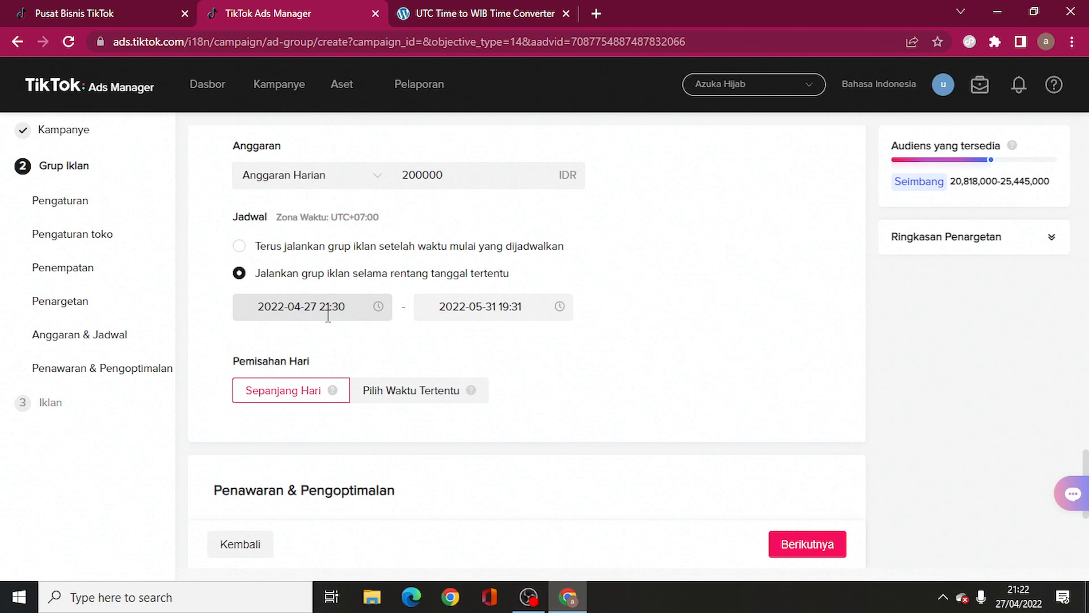
# - Choose Selesaikan pembayaran as the optimization goal and continue to the ad stage
pyautogui.scroll(-3, 489, 351)
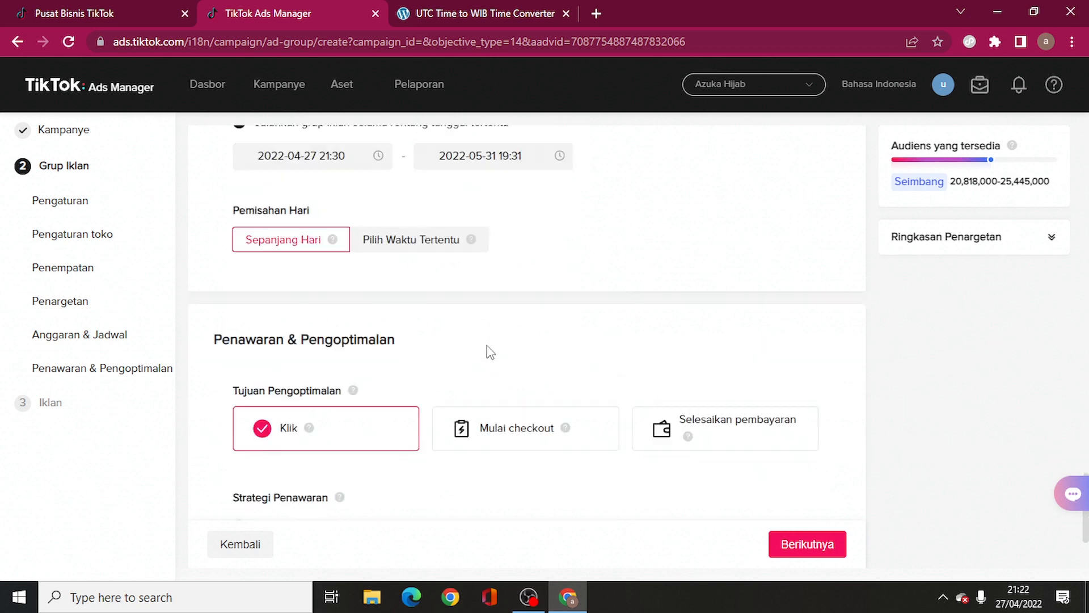
pyautogui.scroll(-3, 489, 351)
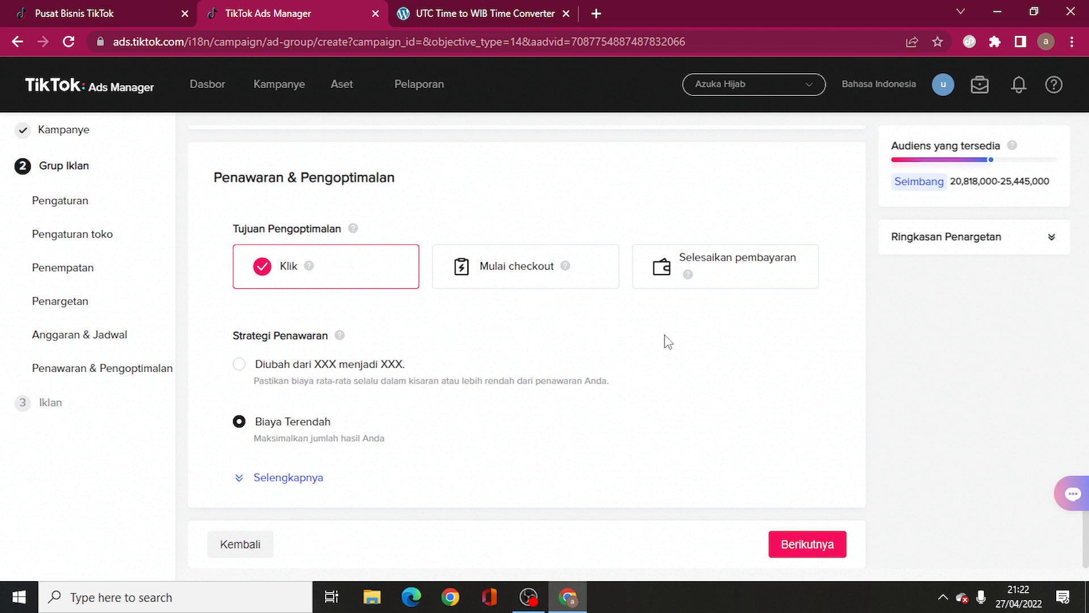
pyautogui.click(686, 309)
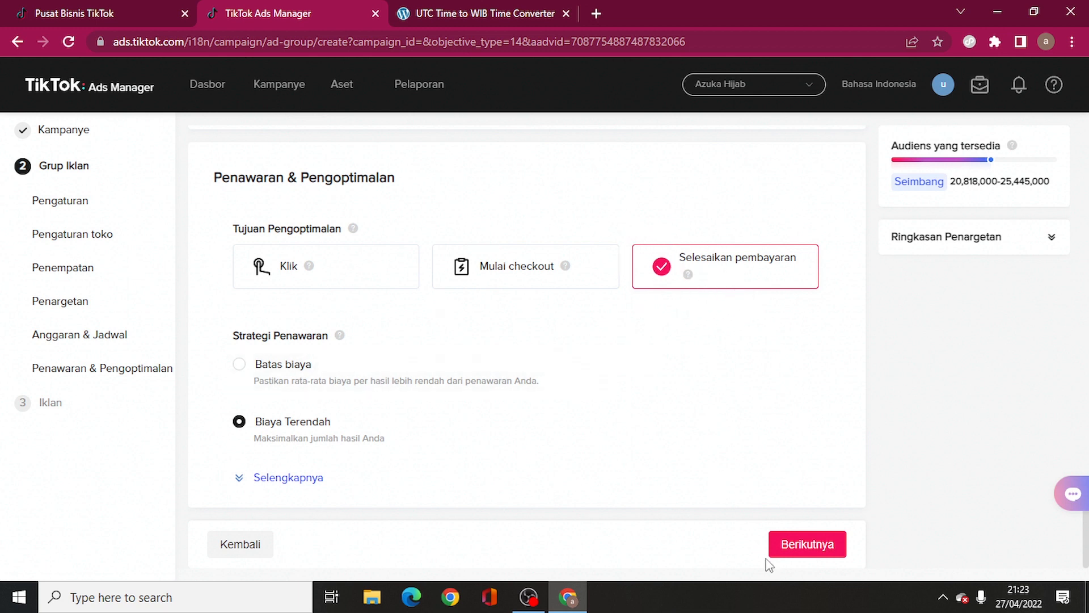
pyautogui.moveTo(324, 364)
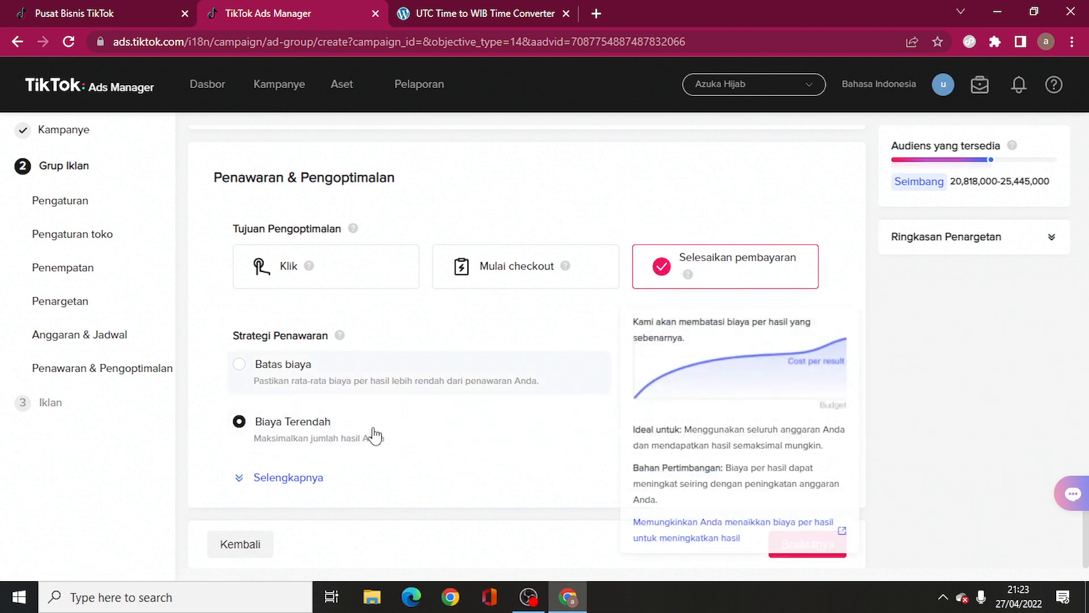
pyautogui.click(823, 549)
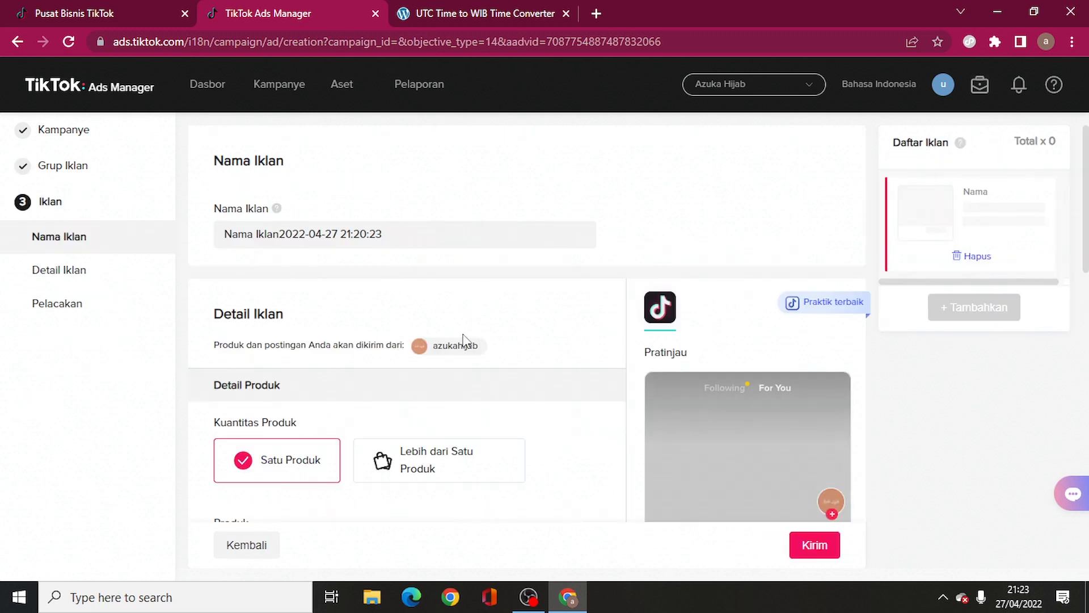
# - Set the ad's product quantity to Lebih dari Satu Produk and add all available store products
pyautogui.scroll(-1, 559, 318)
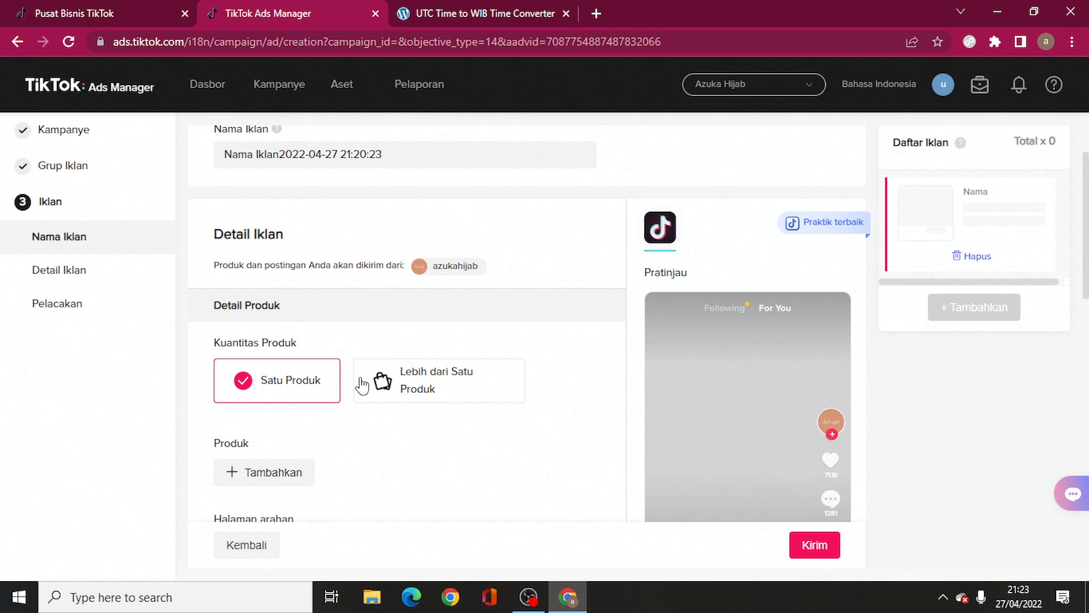
pyautogui.click(425, 389)
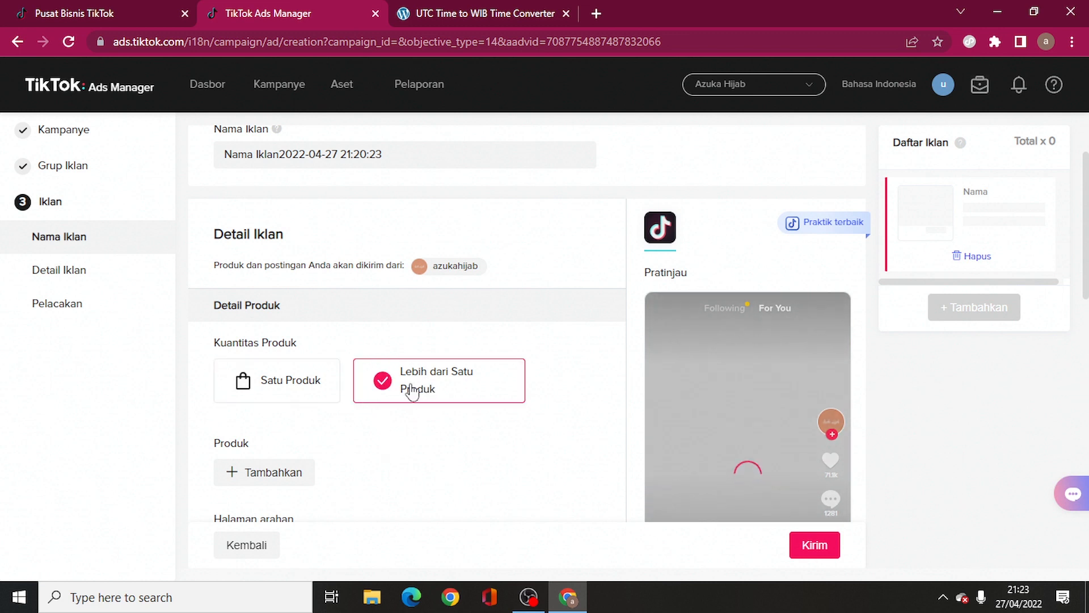
pyautogui.scroll(-3, 433, 413)
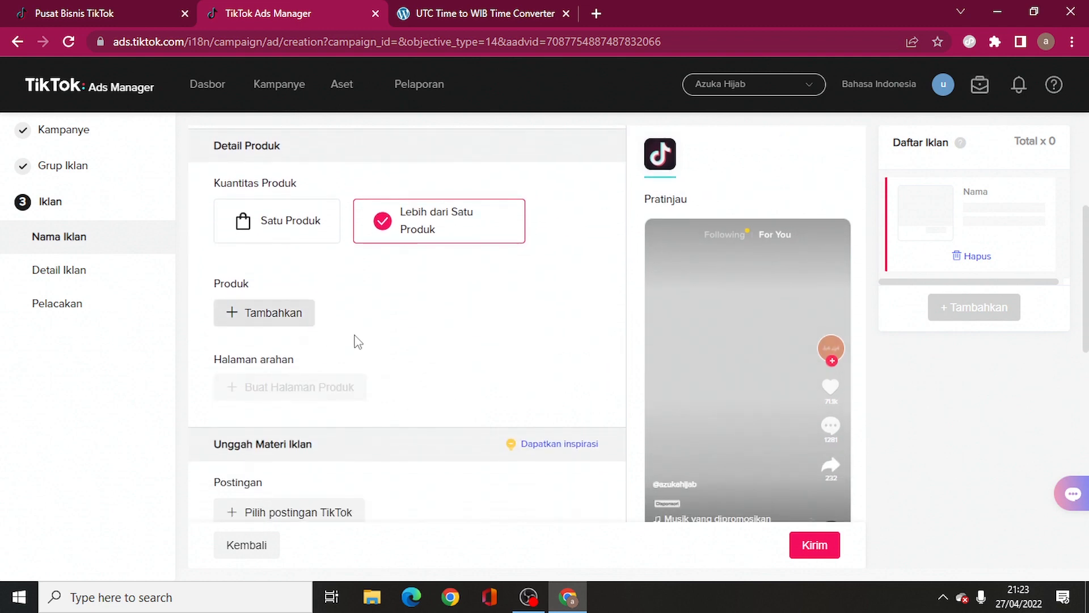
pyautogui.click(286, 320)
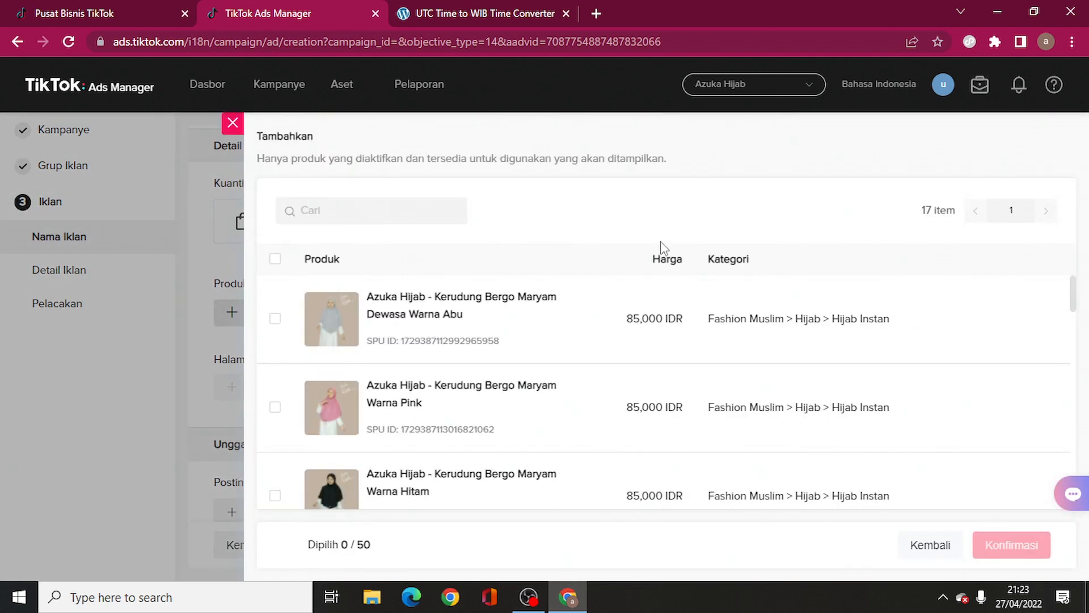
pyautogui.click(275, 259)
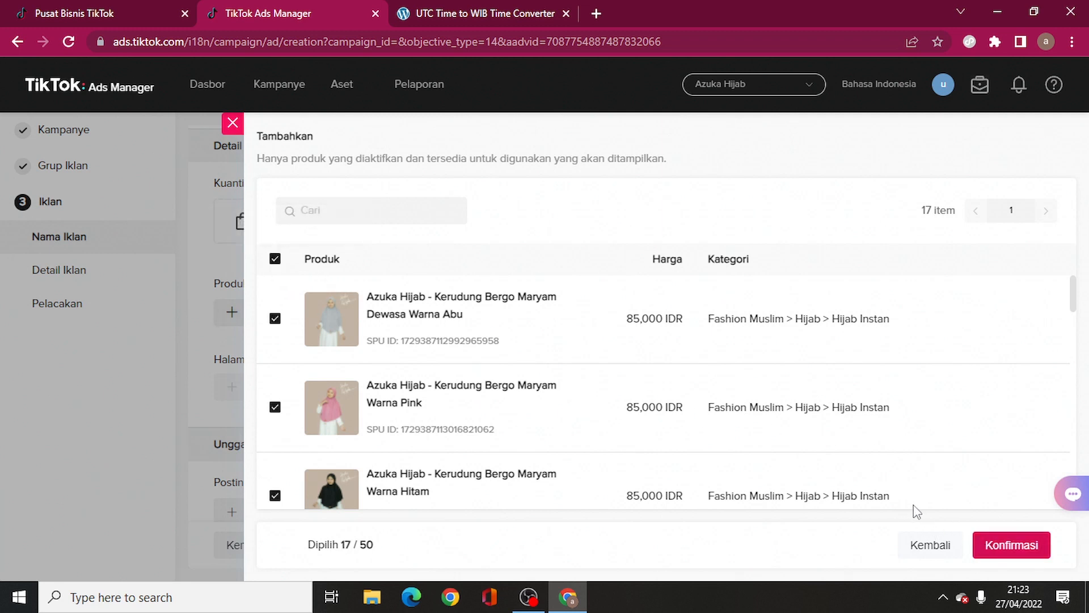
pyautogui.click(1016, 543)
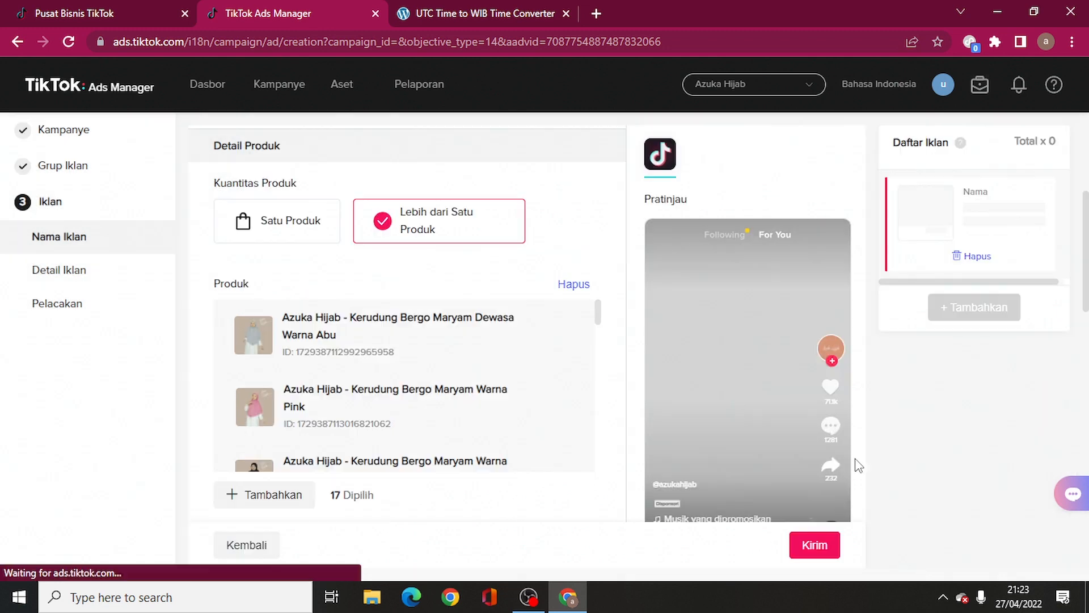
# - Add the 57-second Bergo Maryam Azuka Hijab TikTok post from the video library as the ad's creative
pyautogui.scroll(-10, 439, 250)
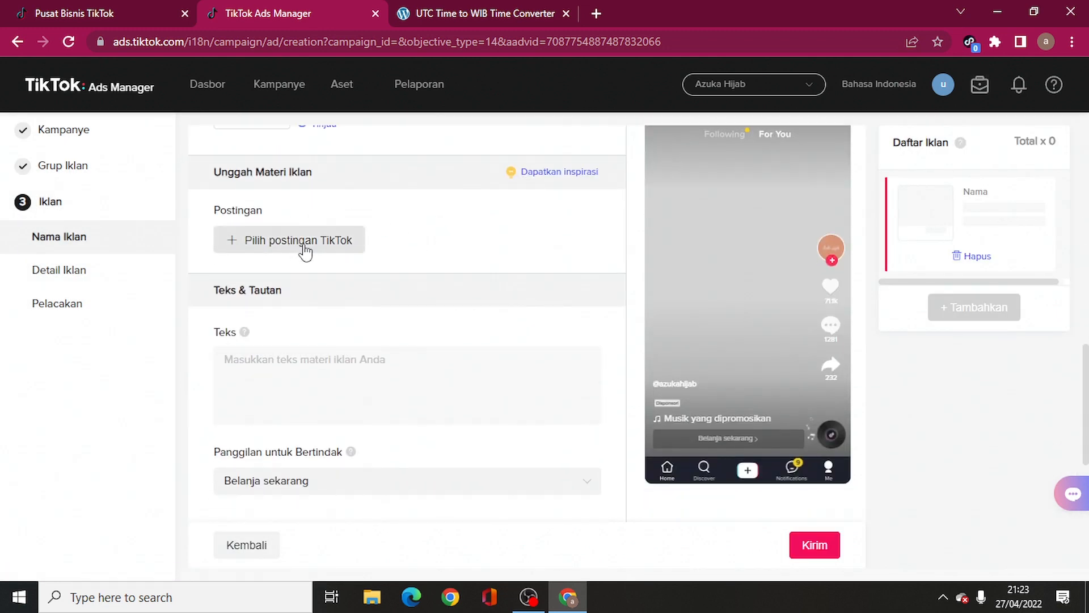
pyautogui.click(305, 251)
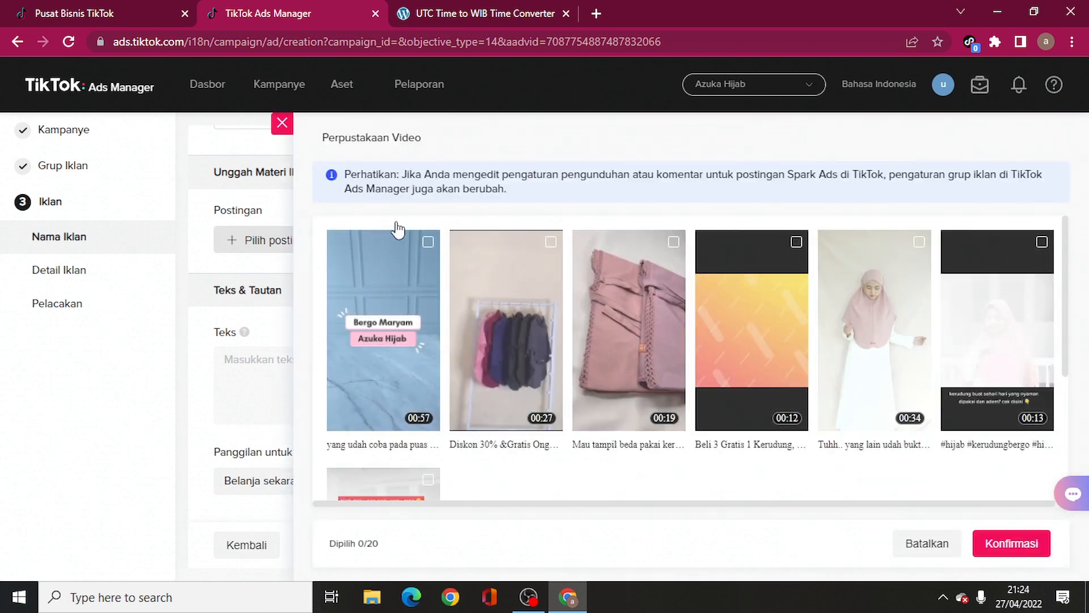
pyautogui.click(428, 243)
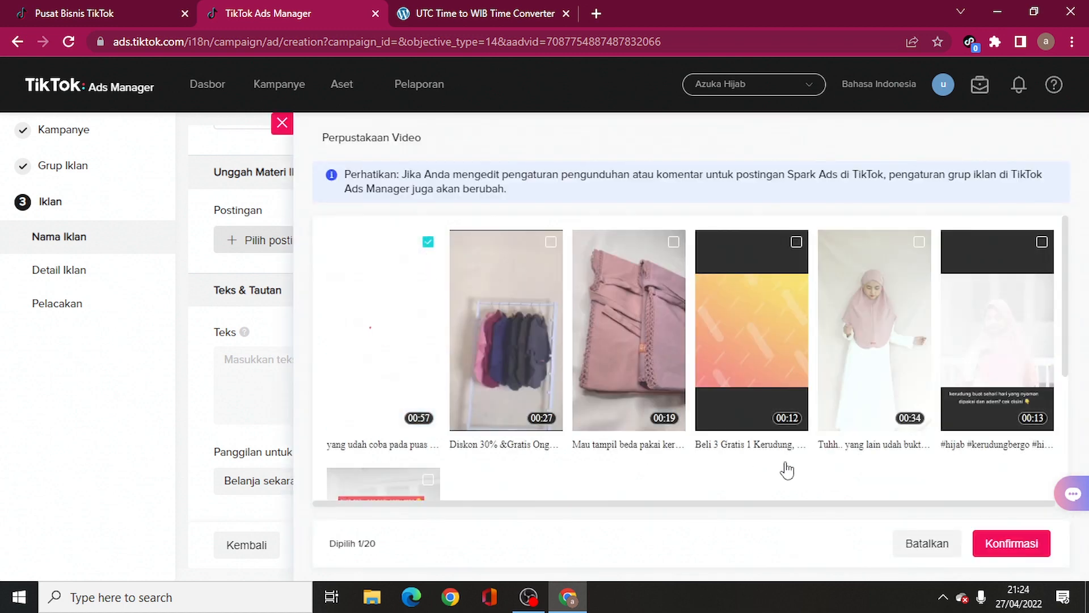
pyautogui.click(1007, 554)
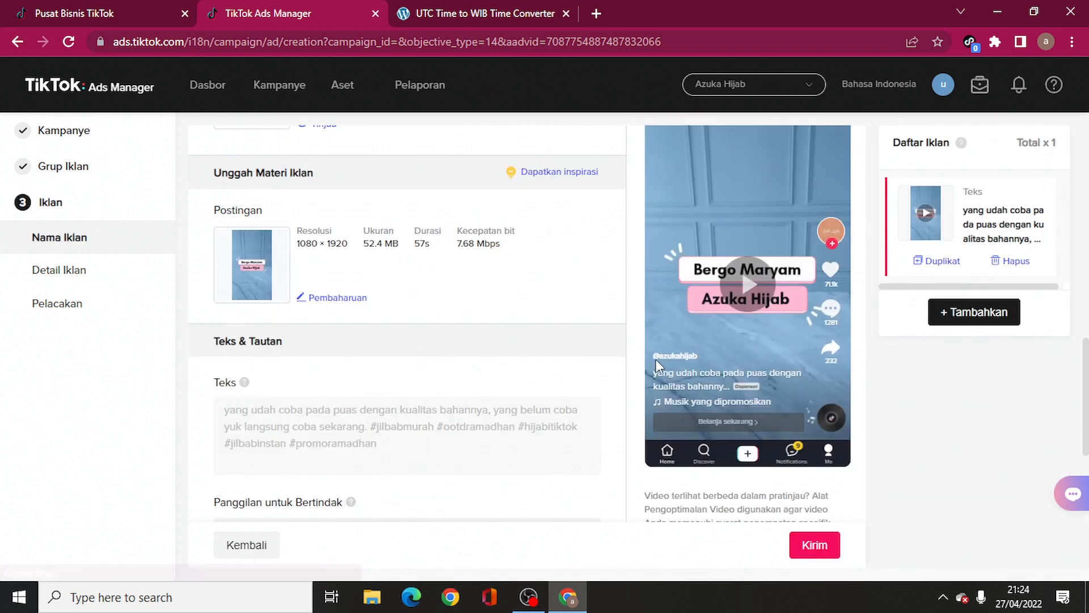
# - Review the ad's creative and text, and choose the recommended Belanja sekarang as its call to action
pyautogui.scroll(2, 690, 320)
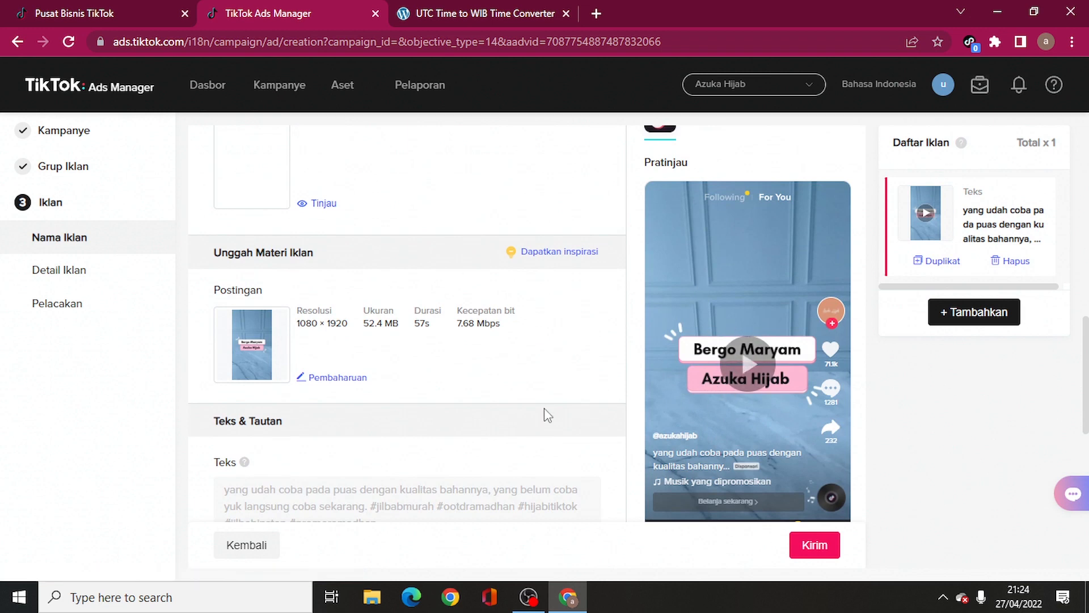
pyautogui.scroll(-6, 545, 413)
pyautogui.scroll(3, 492, 369)
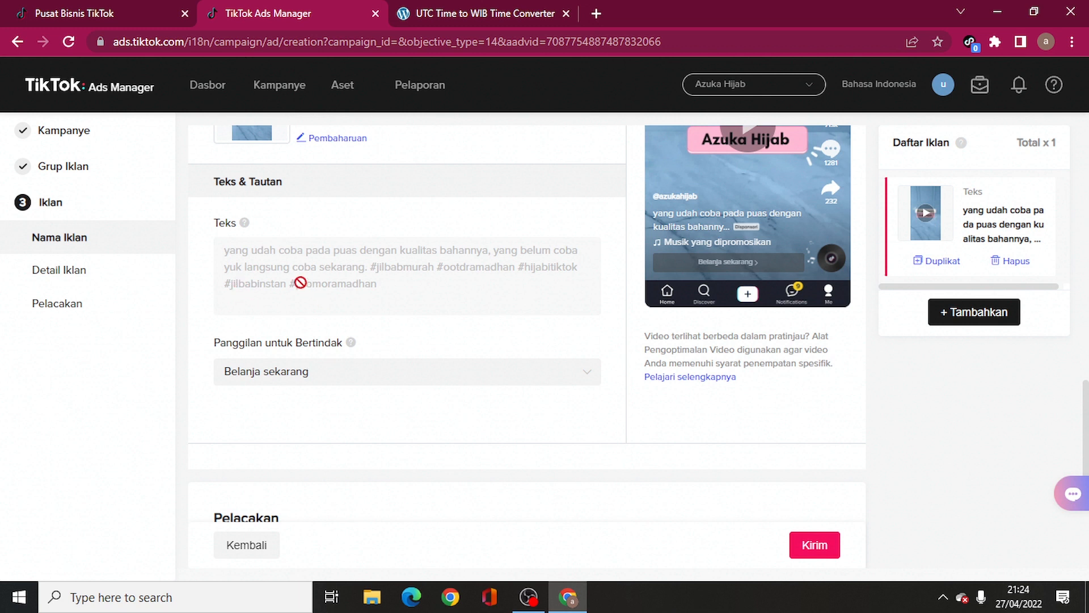
pyautogui.click(290, 376)
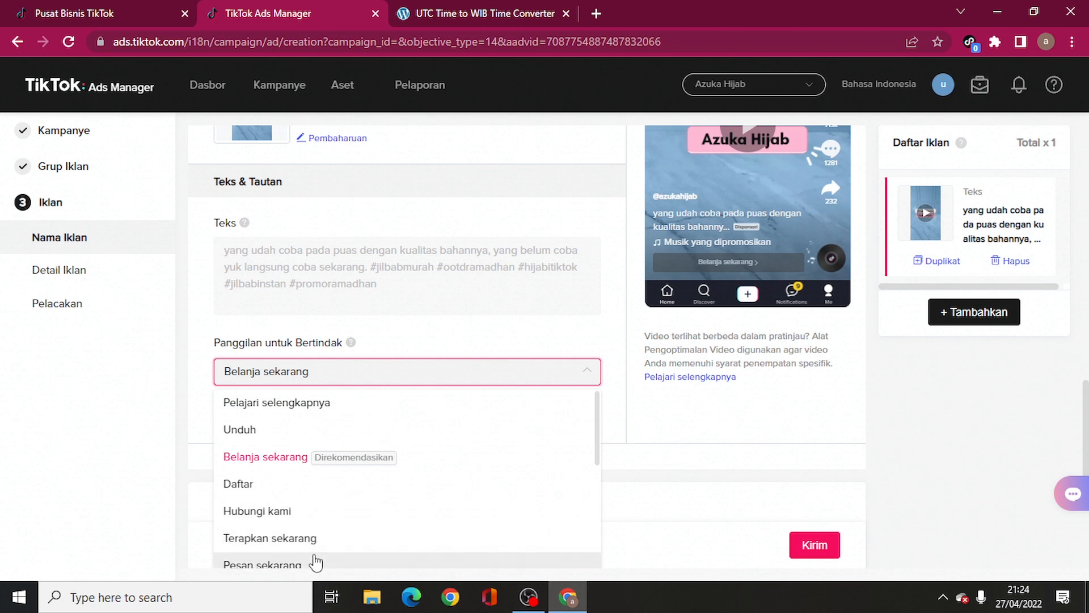
pyautogui.click(278, 459)
pyautogui.scroll(-3, 624, 511)
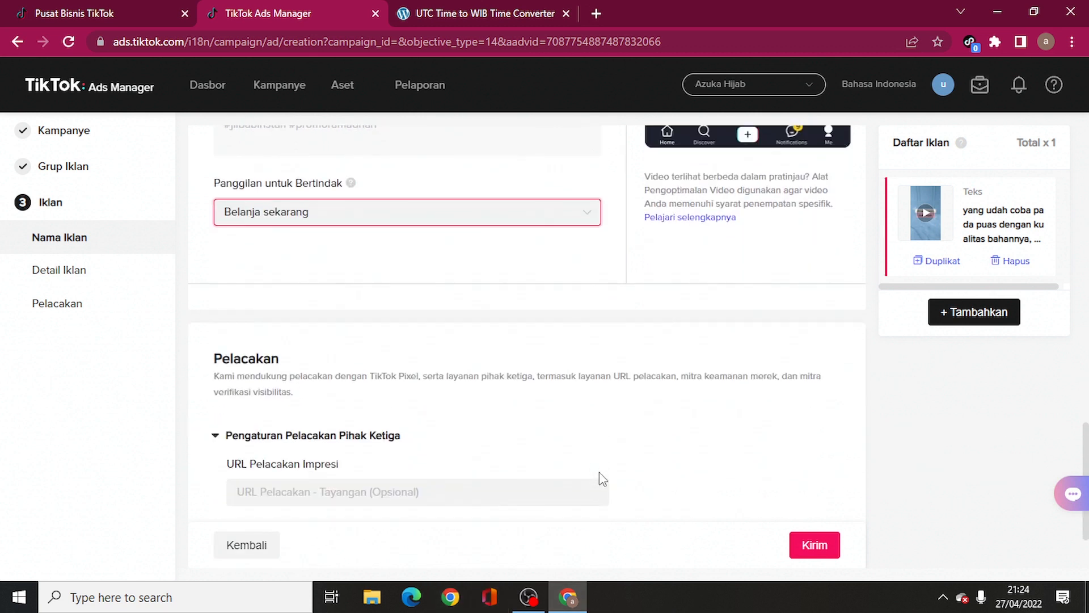
# - Submit the ad without third-party tracking URLs and check its status in the ads list
pyautogui.click(818, 543)
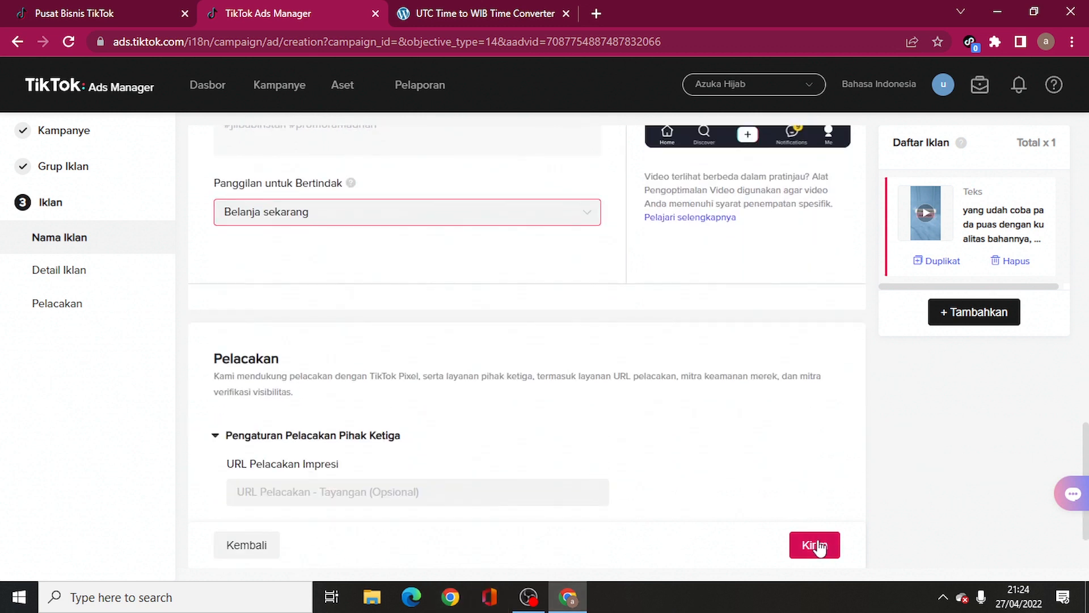
pyautogui.click(819, 546)
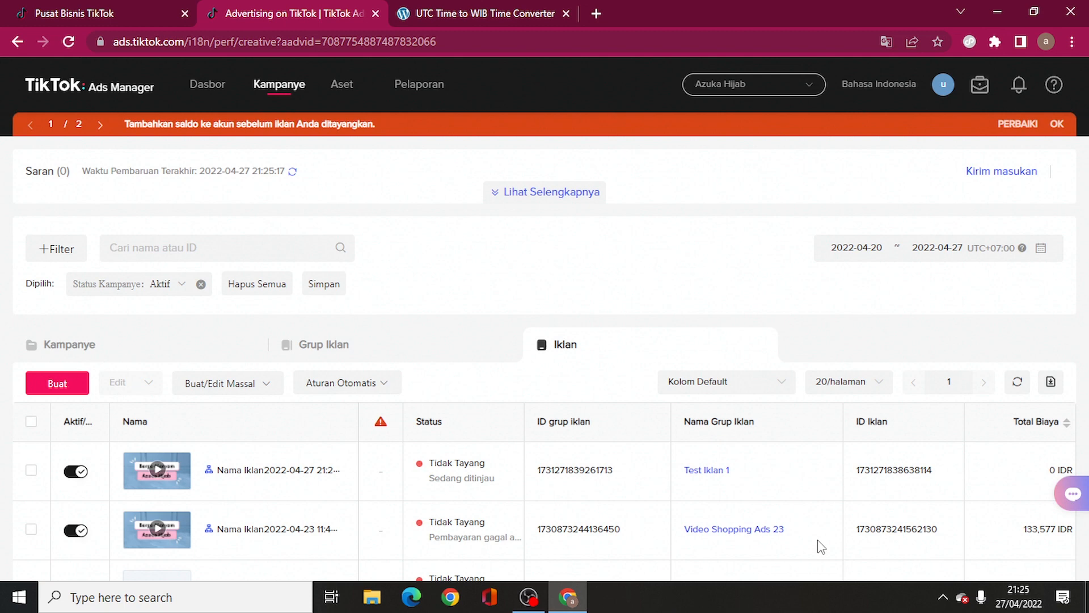
pyautogui.scroll(-3, 530, 513)
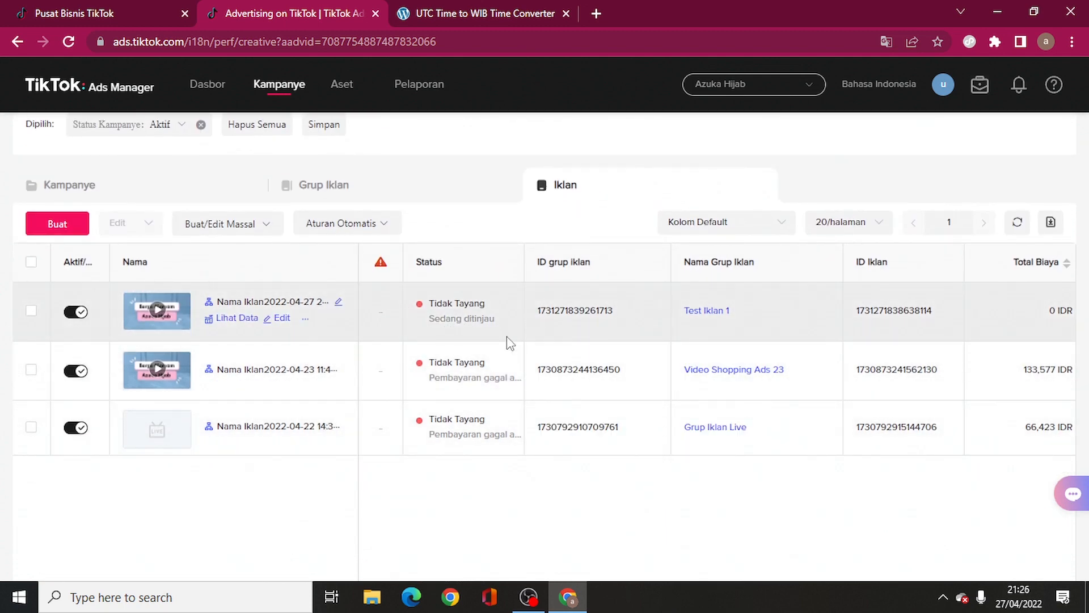
pyautogui.scroll(3, 510, 343)
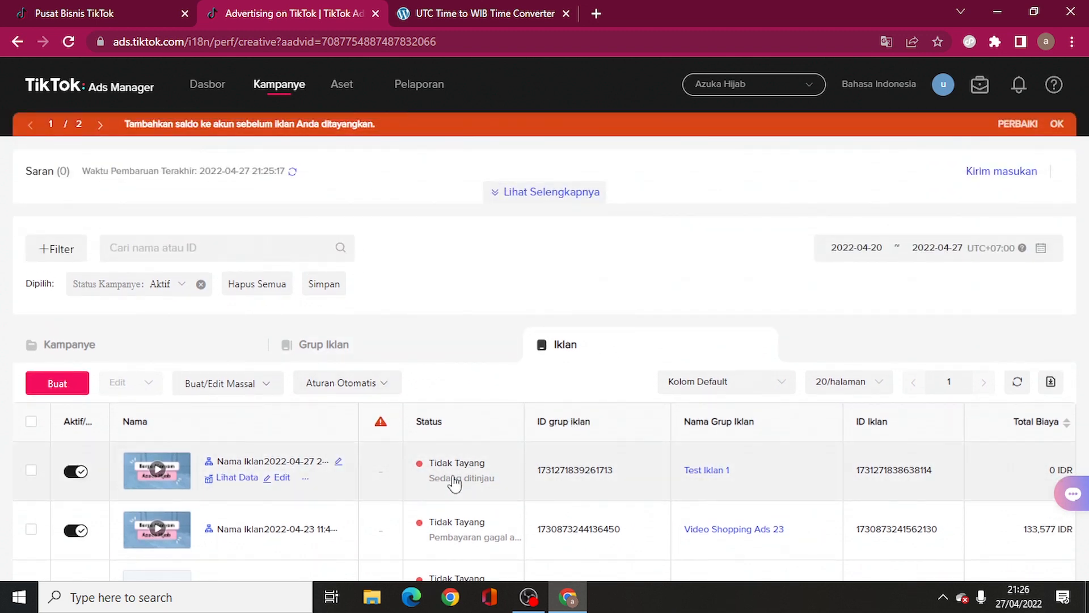